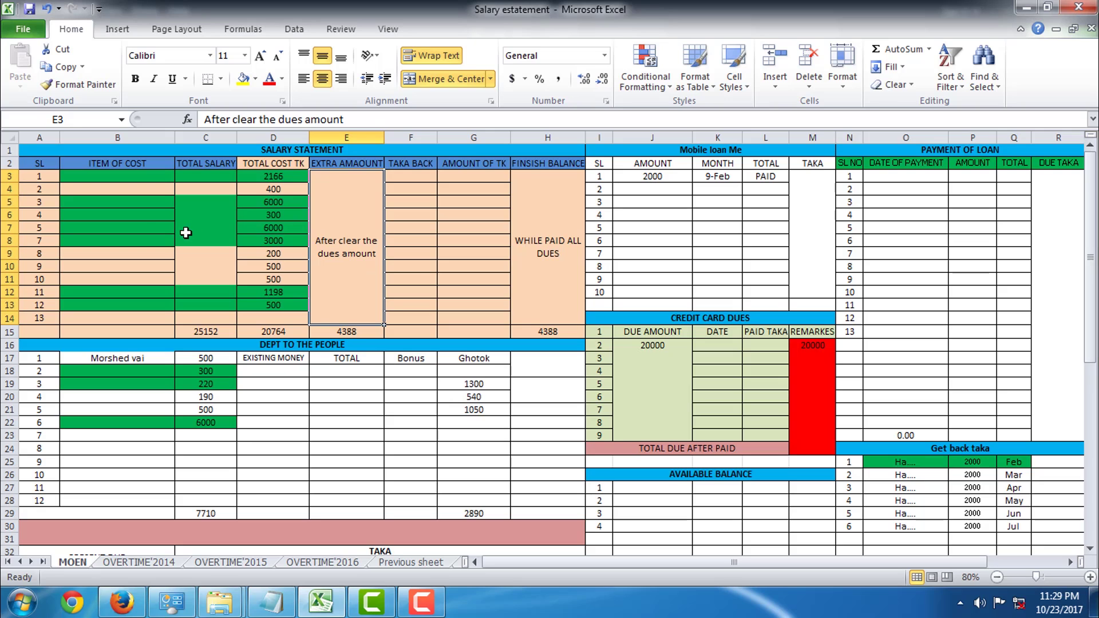
# Check the salary entries in cells B6 and B7 and the 300 in D6
pyautogui.click(141, 216)
pyautogui.scroll(-2, 322, 234)
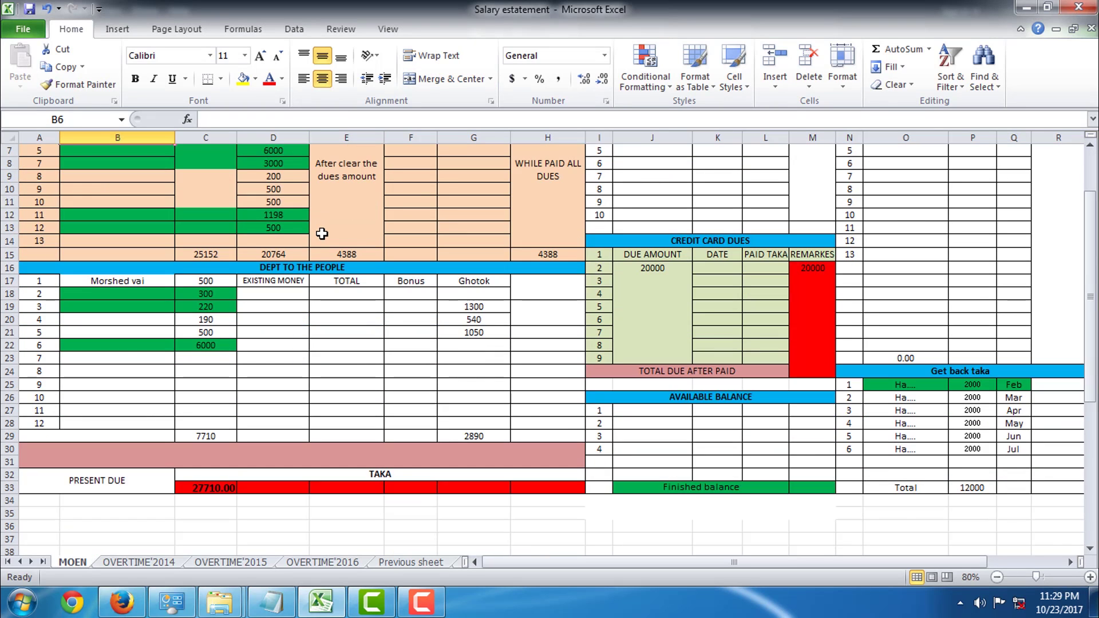
pyautogui.scroll(2, 322, 233)
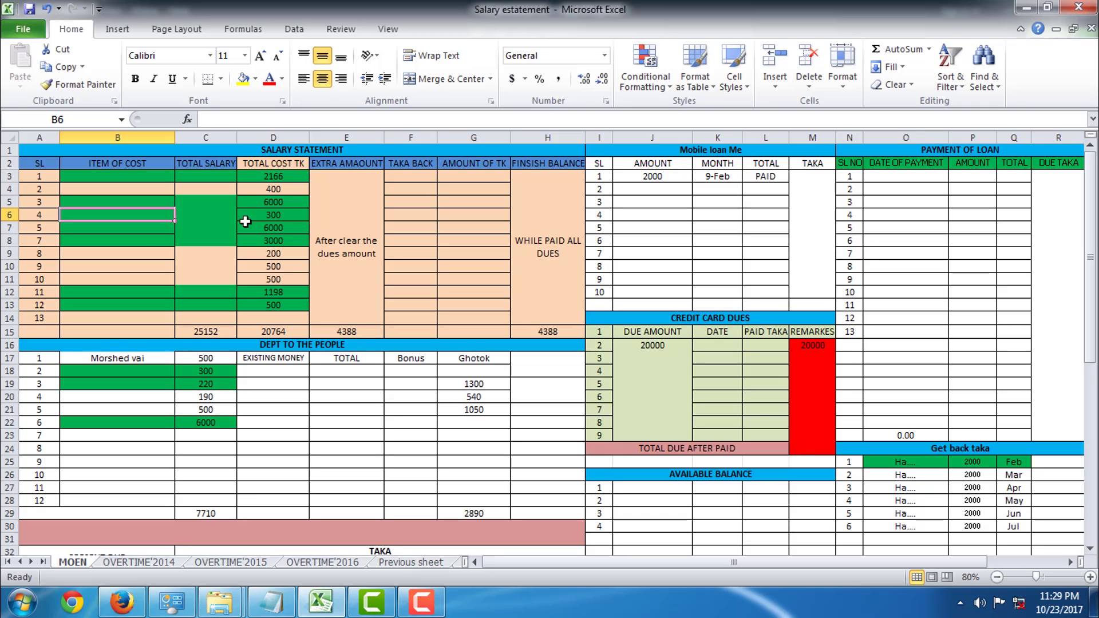
pyautogui.click(145, 234)
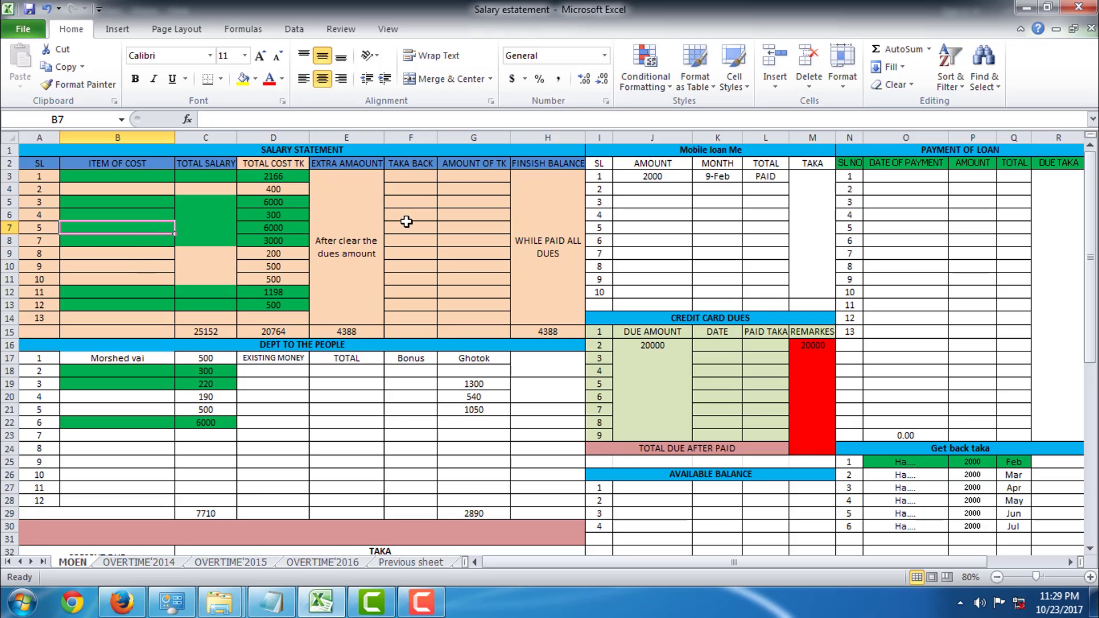
pyautogui.click(313, 201)
pyautogui.click(290, 210)
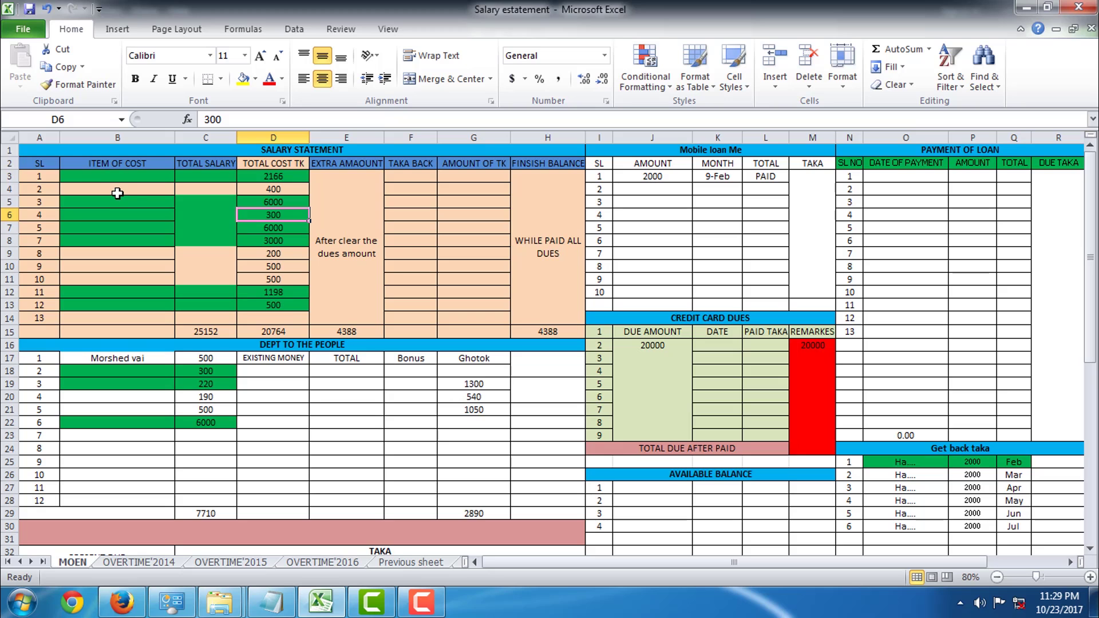
# Check the 6000 in D5 and the entries in cells B5 and B6
pyautogui.click(292, 201)
pyautogui.scroll(-3, 116, 224)
pyautogui.scroll(3, 116, 224)
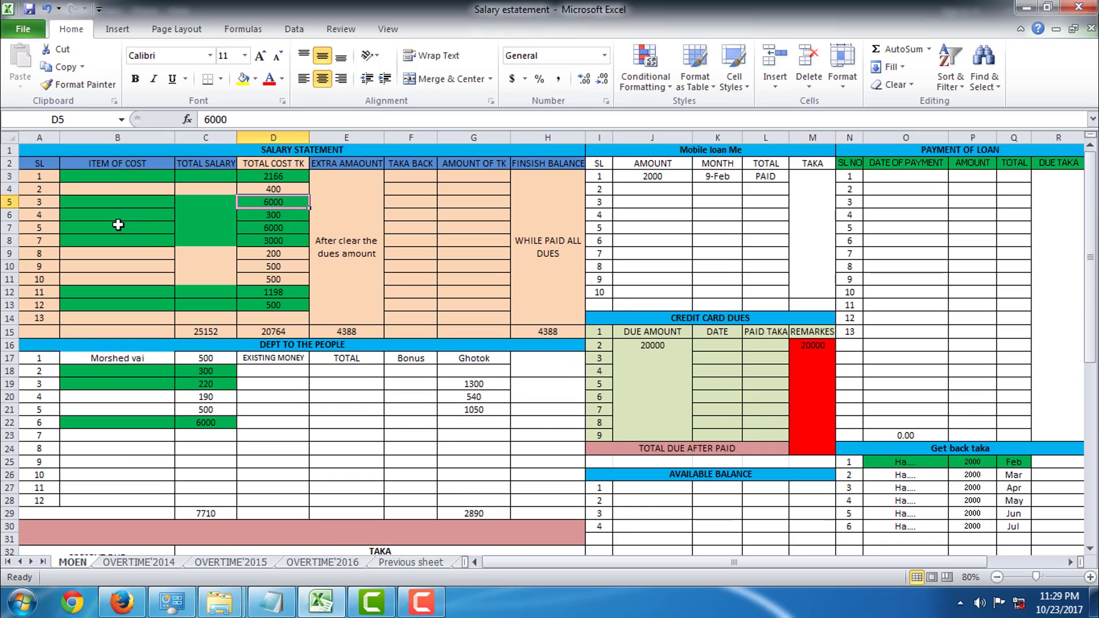
pyautogui.scroll(-3, 130, 227)
pyautogui.scroll(3, 130, 228)
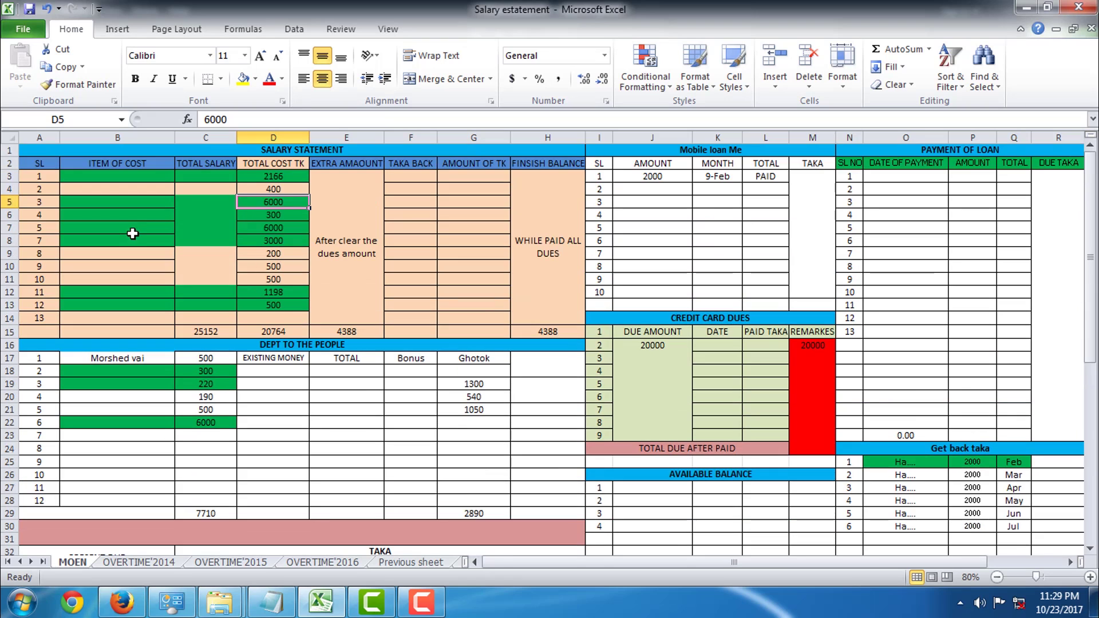
pyautogui.scroll(-4, 189, 203)
pyautogui.scroll(4, 189, 204)
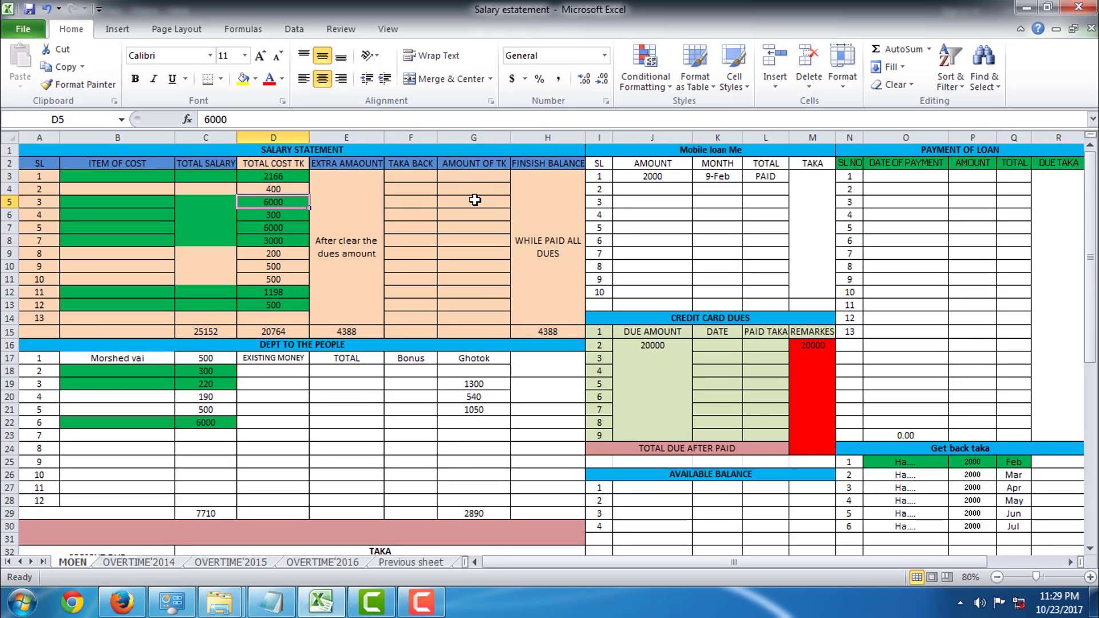
pyautogui.click(91, 207)
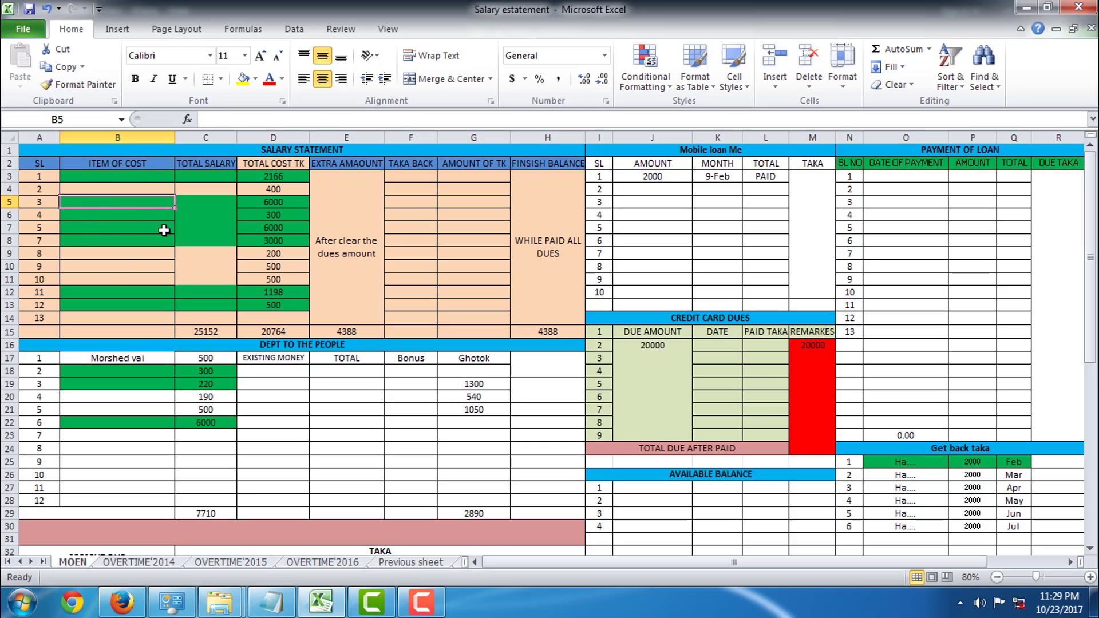
pyautogui.click(122, 216)
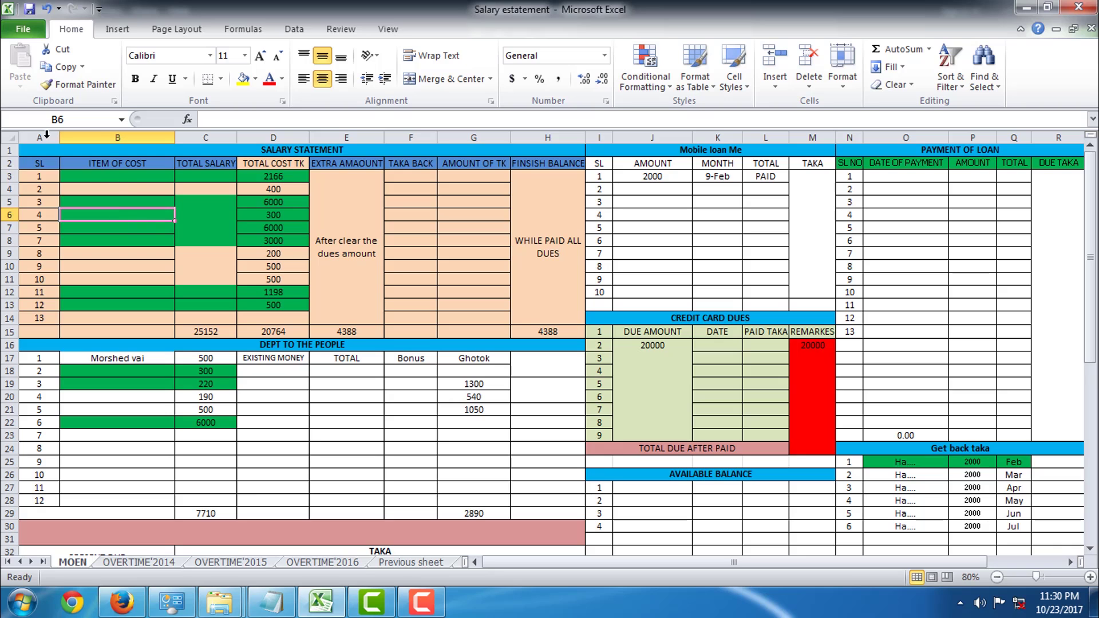
# Start Save As, enlarge the dialog and bring up General Options for password settings
pyautogui.click(36, 28)
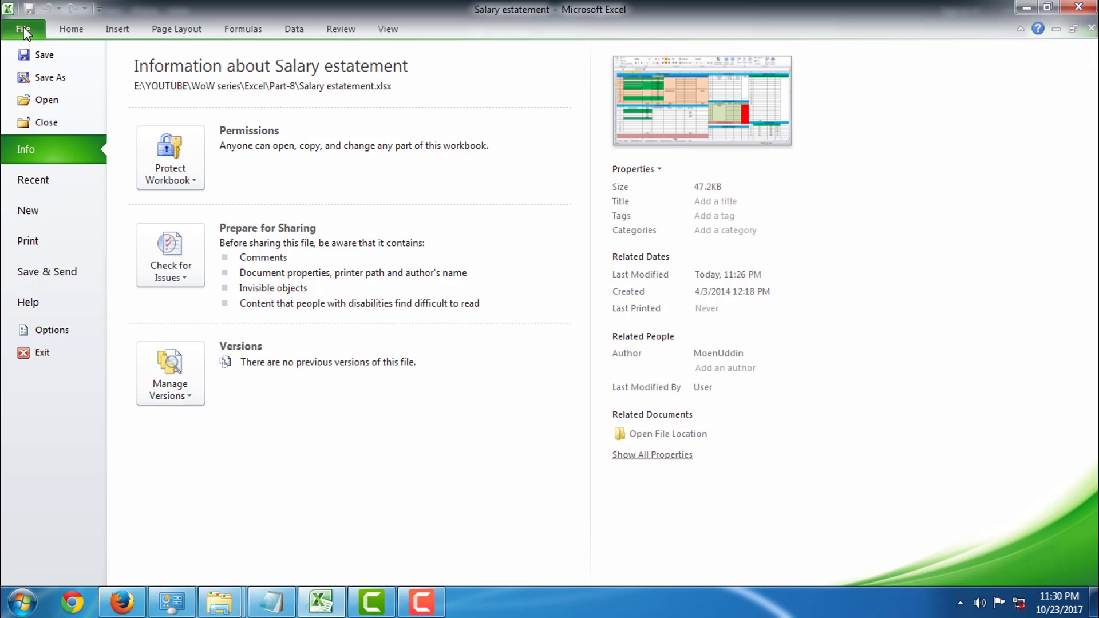
pyautogui.click(60, 77)
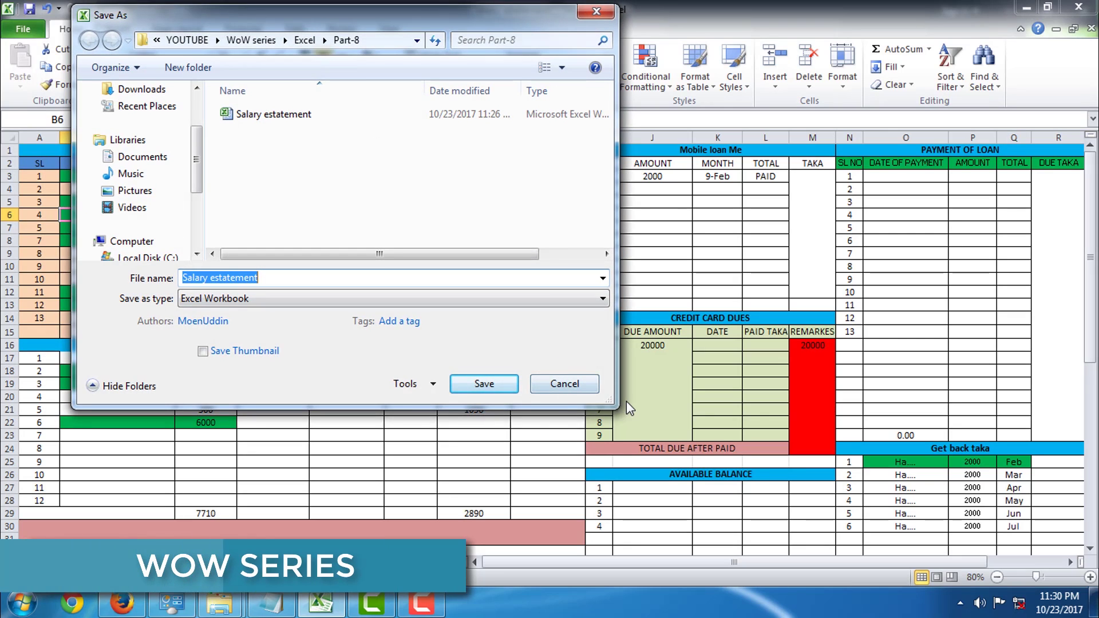
pyautogui.moveTo(617, 405); pyautogui.dragTo(932, 509)
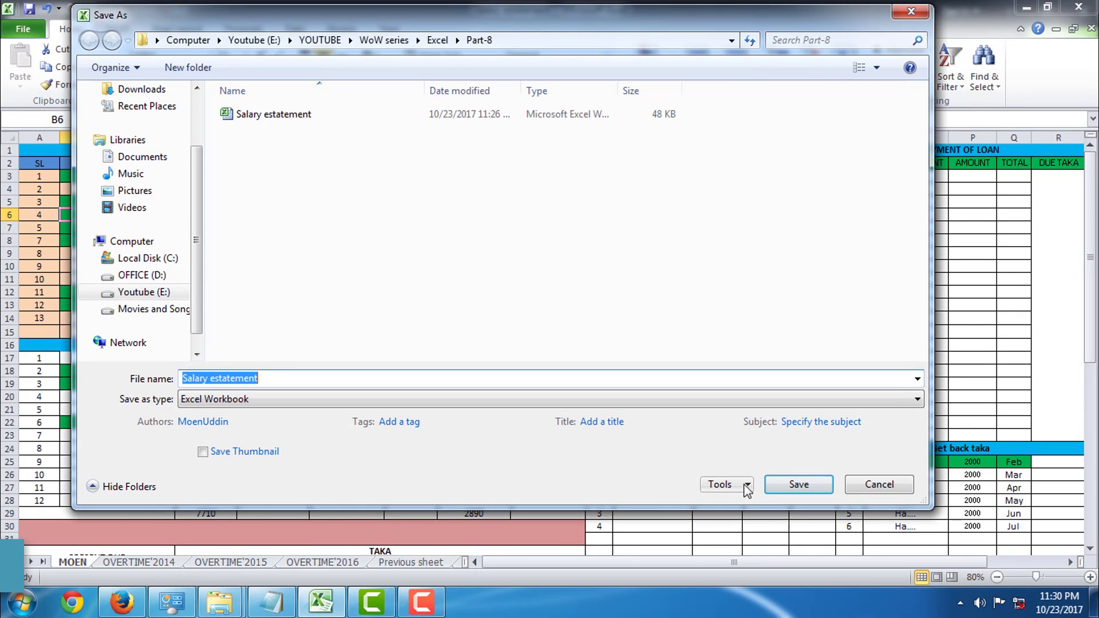
pyautogui.click(747, 486)
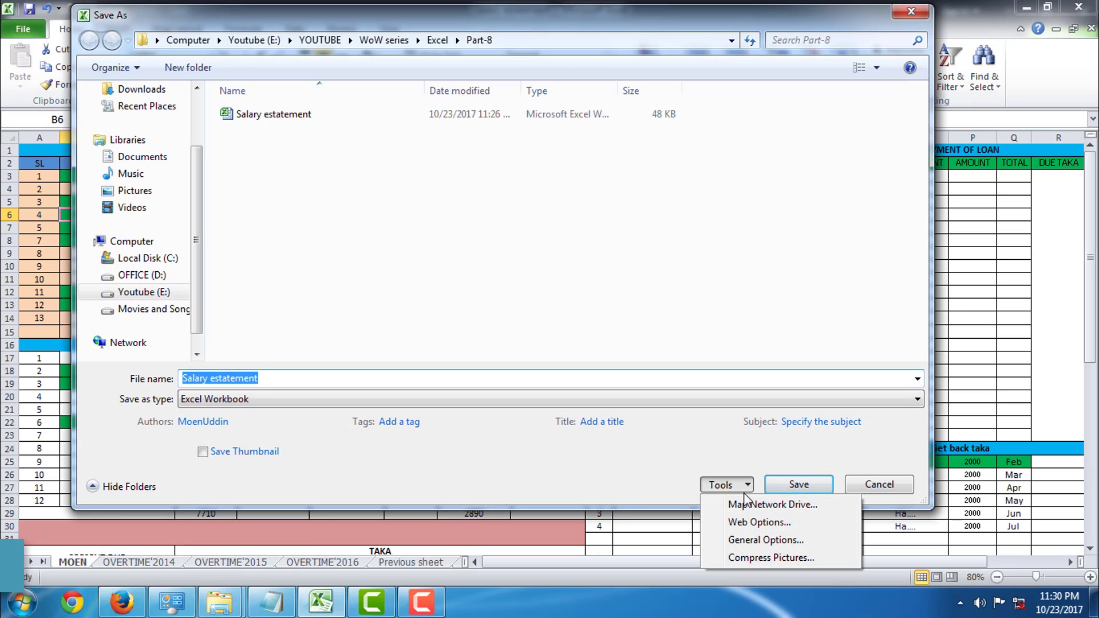
pyautogui.click(752, 543)
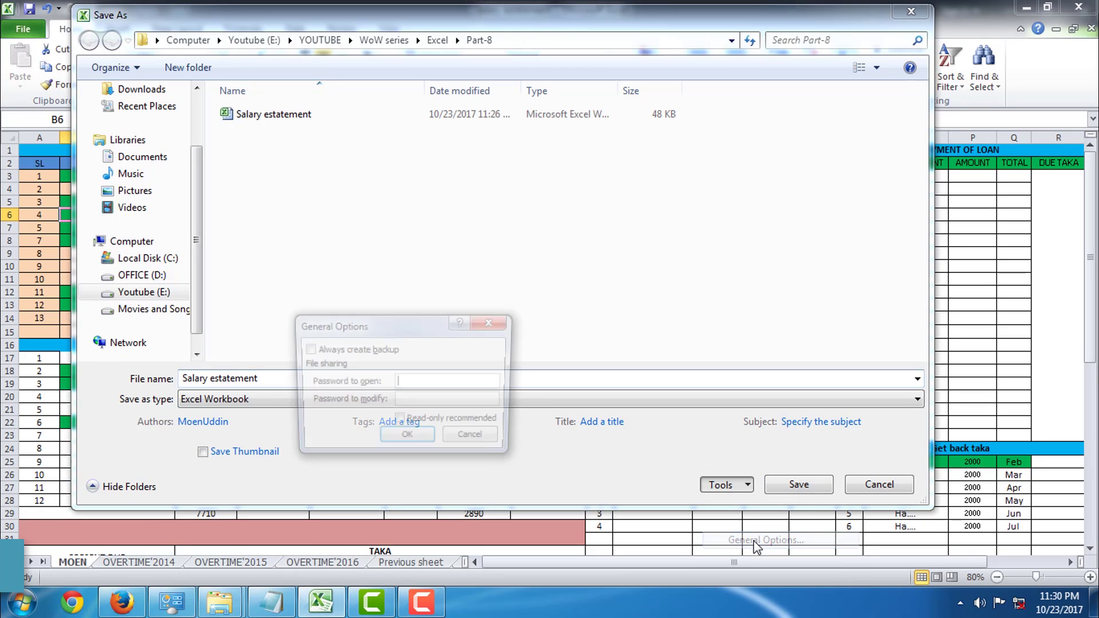
pyautogui.moveTo(399, 325); pyautogui.dragTo(410, 146)
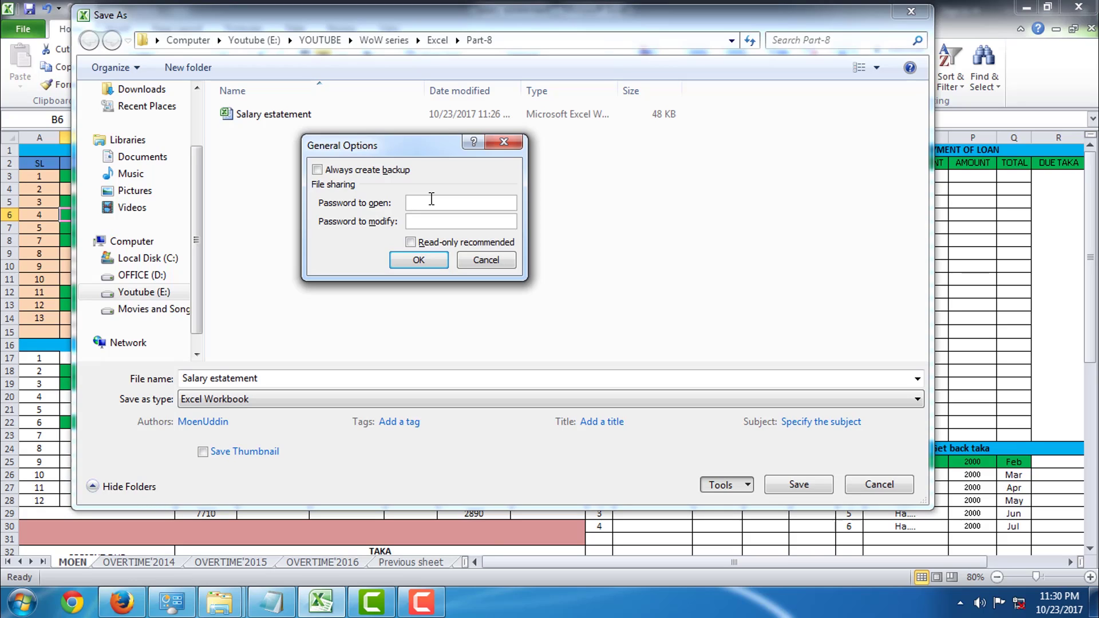
# Set a password to open the workbook and retype it to confirm
pyautogui.write('123')
pyautogui.moveTo(396, 146); pyautogui.dragTo(586, 160)
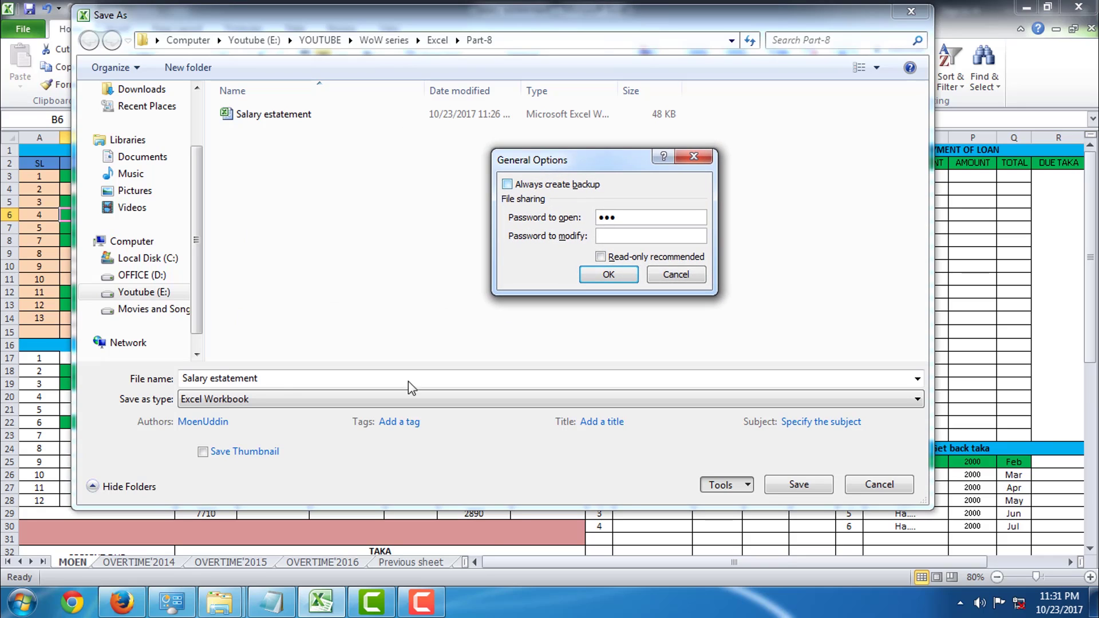
pyautogui.click(276, 379)
pyautogui.click(609, 275)
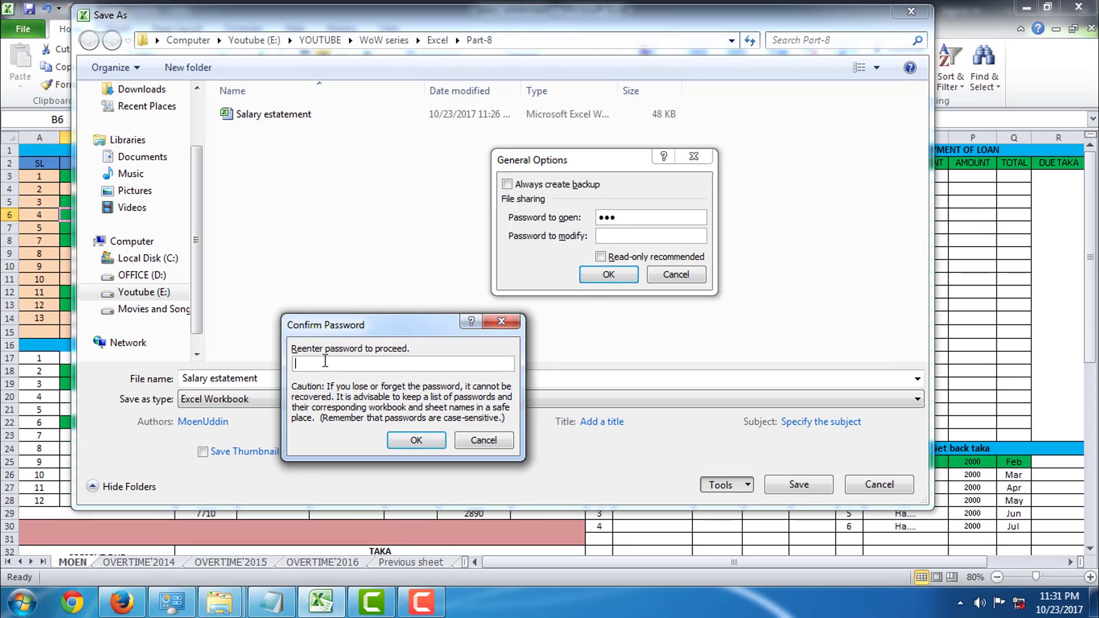
pyautogui.moveTo(355, 324); pyautogui.dragTo(563, 280)
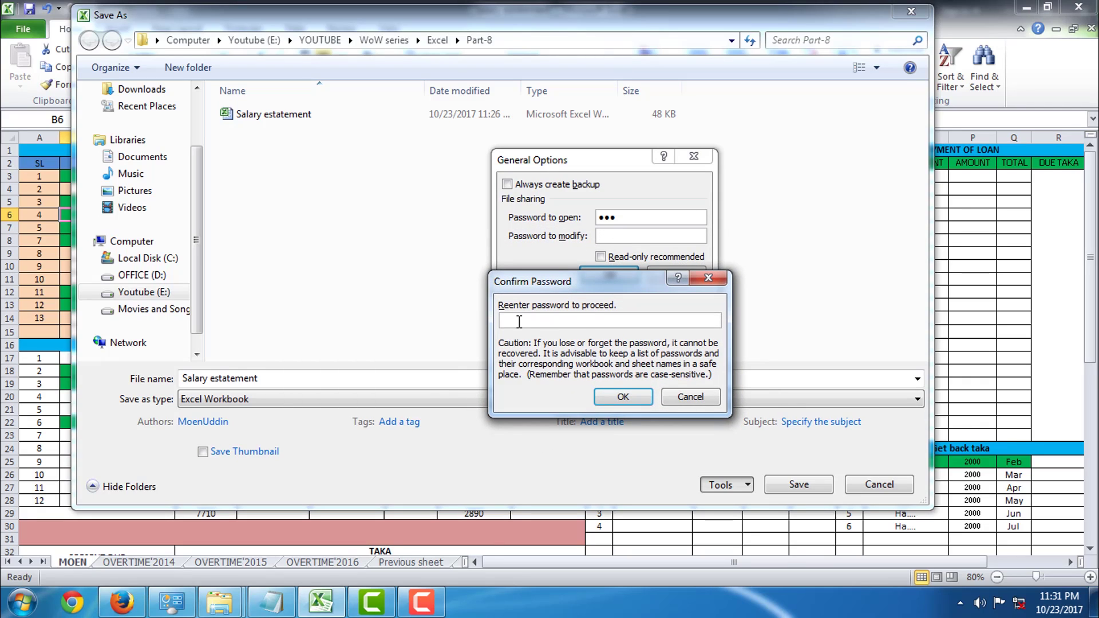
pyautogui.write('123')
# Save the protected copy as 'Salary estatement-a' and close Excel
pyautogui.click(622, 397)
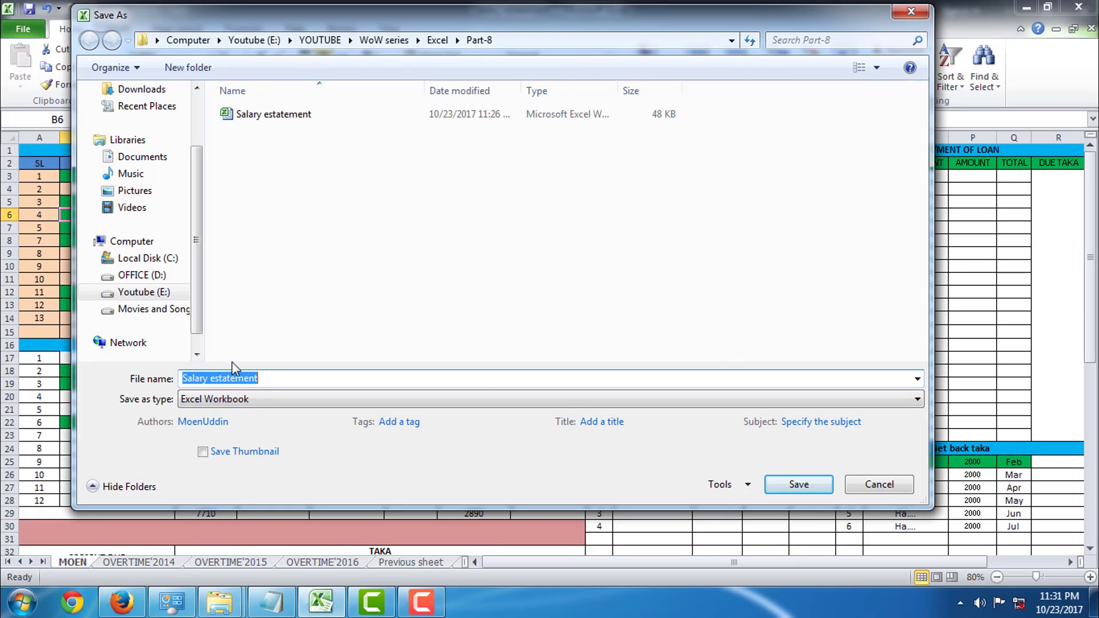
pyautogui.click(279, 378)
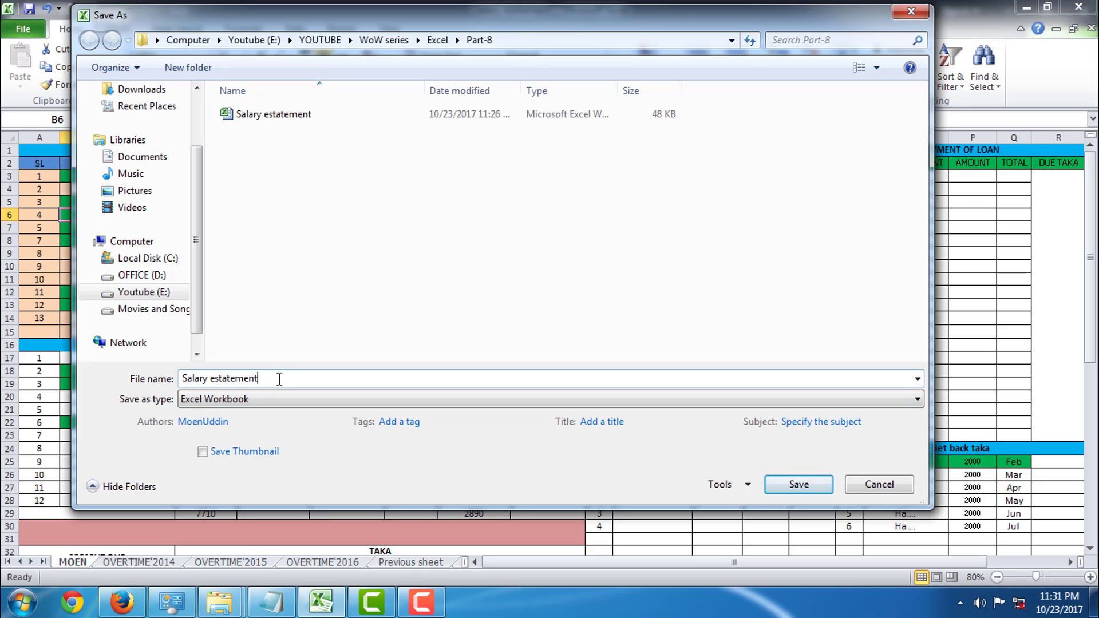
pyautogui.write('-a')
pyautogui.click(789, 486)
pyautogui.scroll(-3, 386, 330)
pyautogui.scroll(3, 386, 330)
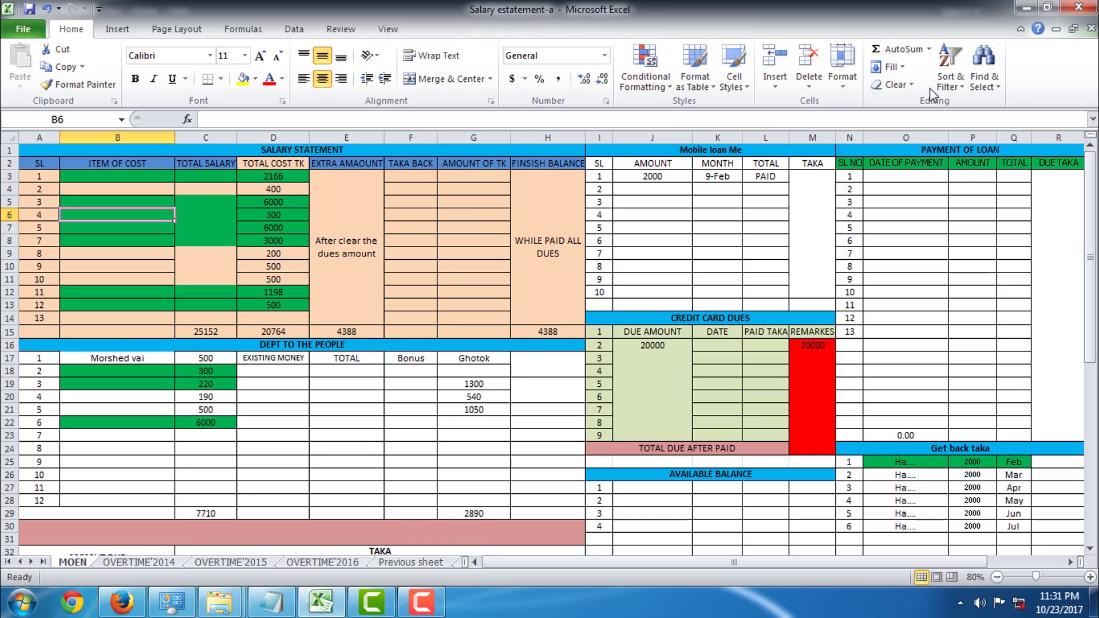
pyautogui.click(1078, 7)
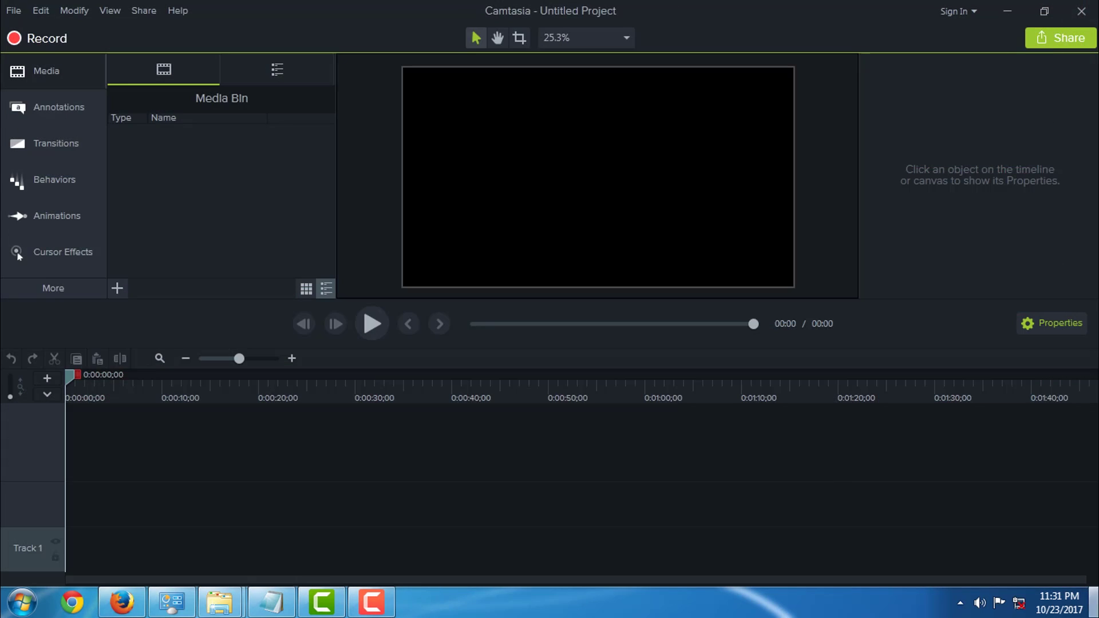
pyautogui.press('super+d')
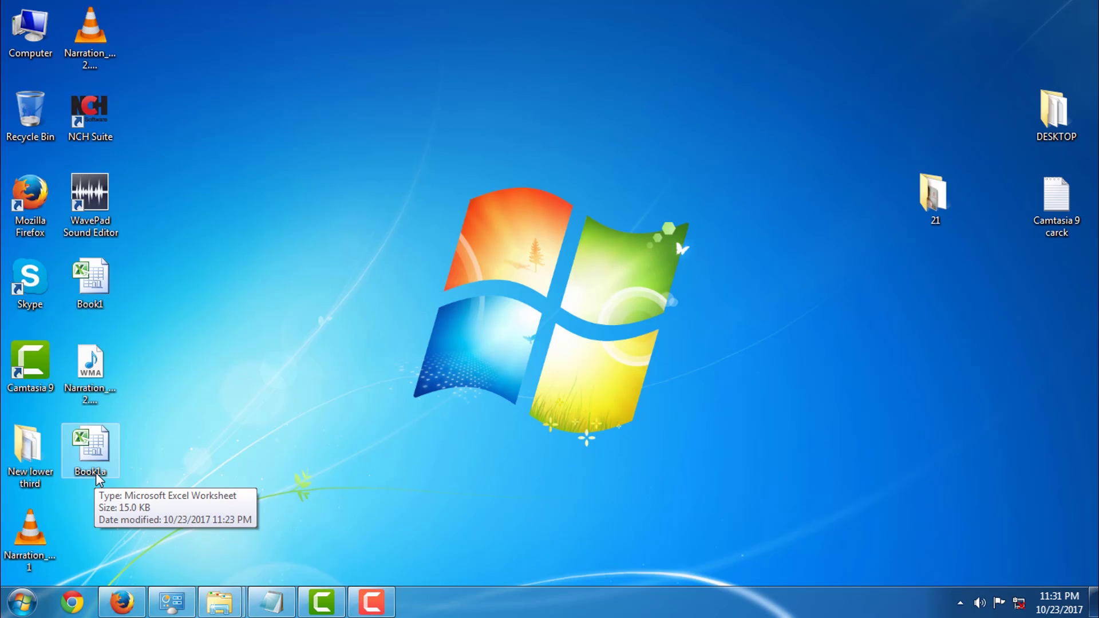
pyautogui.doubleClick(95, 470)
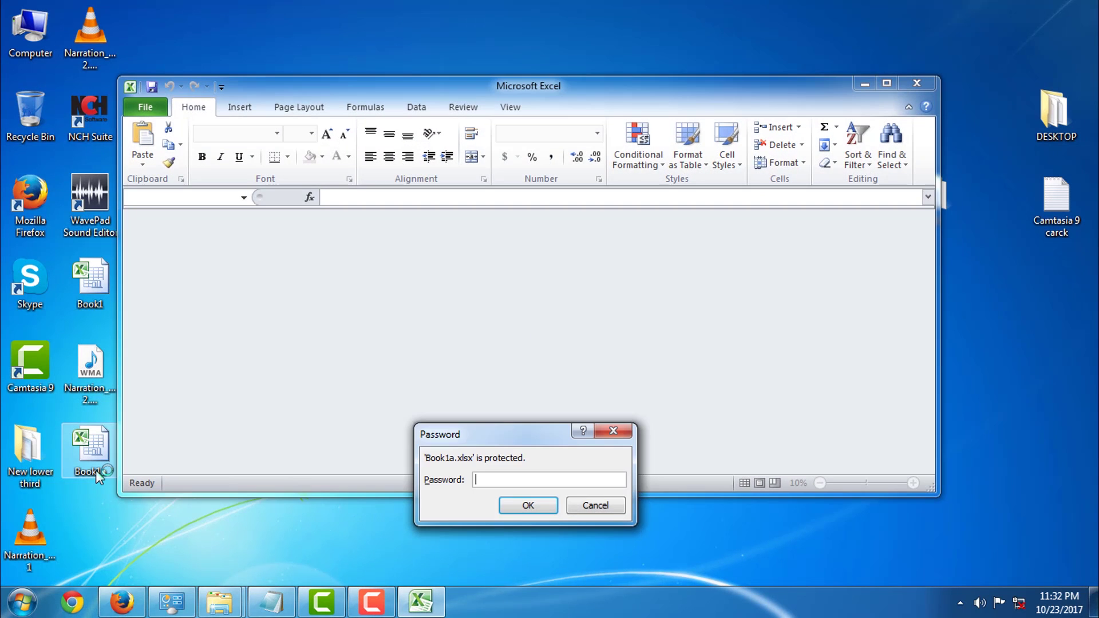
pyautogui.write('1234')
pyautogui.press('Return')
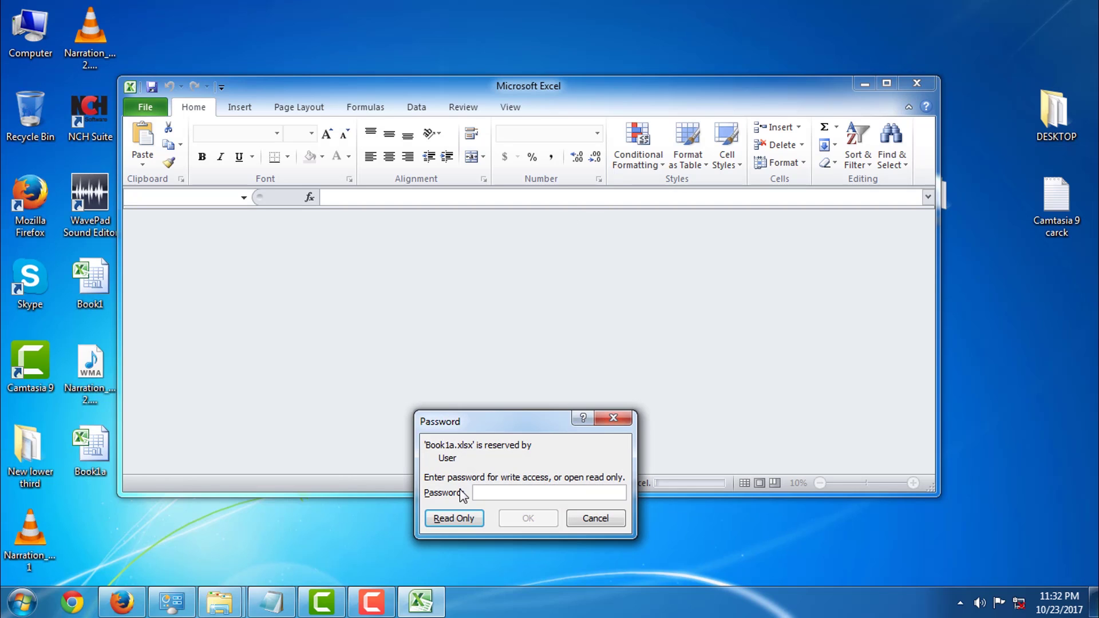
pyautogui.click(615, 422)
pyautogui.click(915, 84)
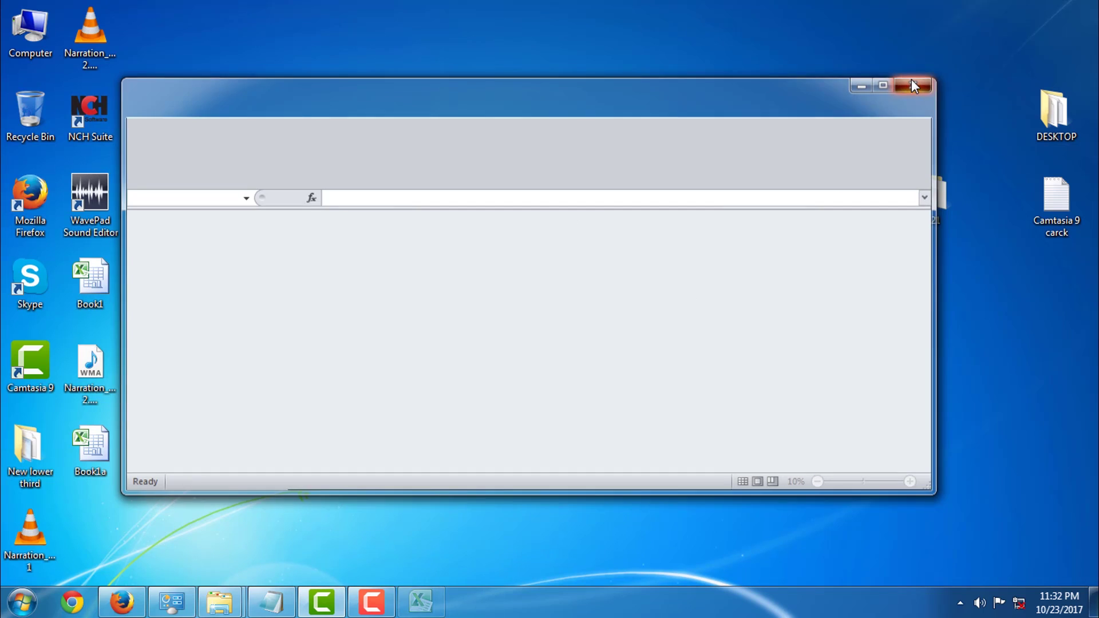
# Open Salary estatement-a from Excel's recent list, cancel its password prompt and close Excel
pyautogui.click(9, 605)
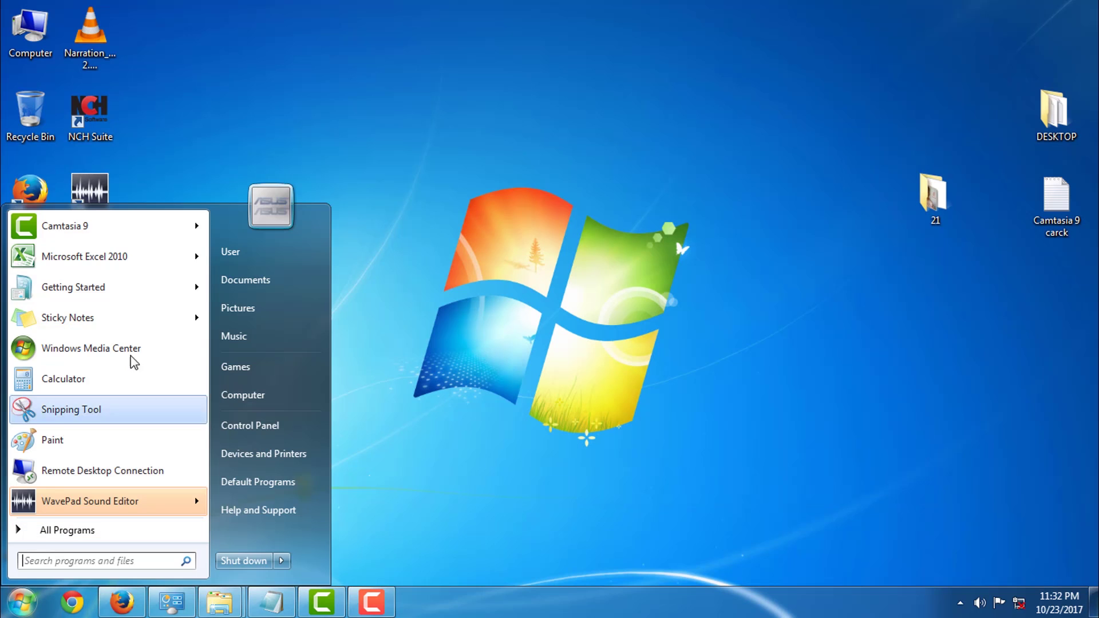
pyautogui.moveTo(199, 252)
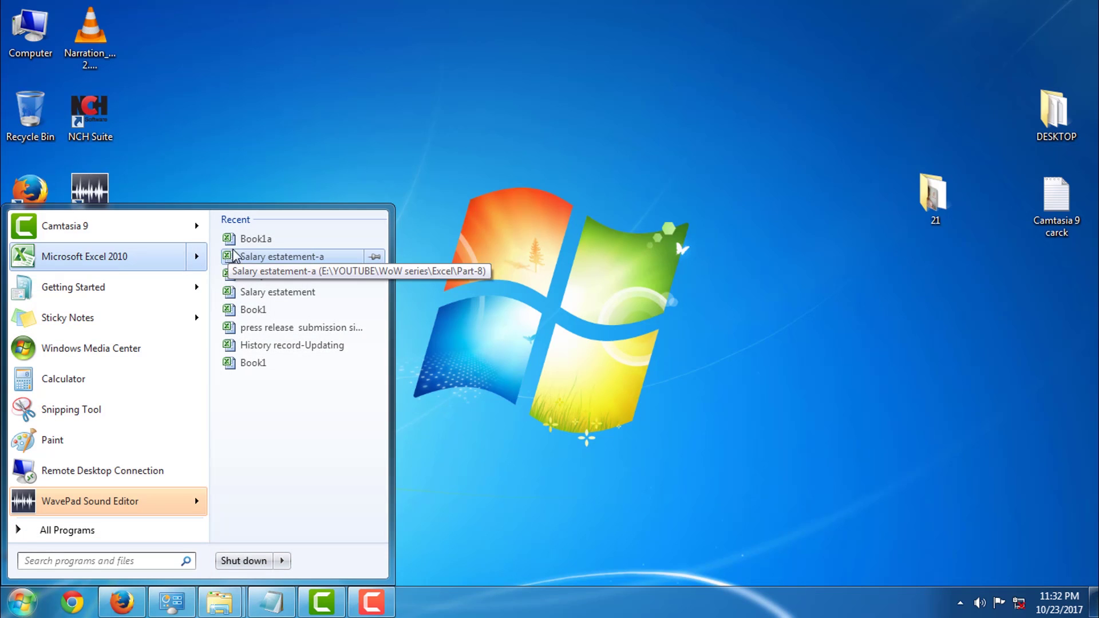
pyautogui.rightClick(269, 257)
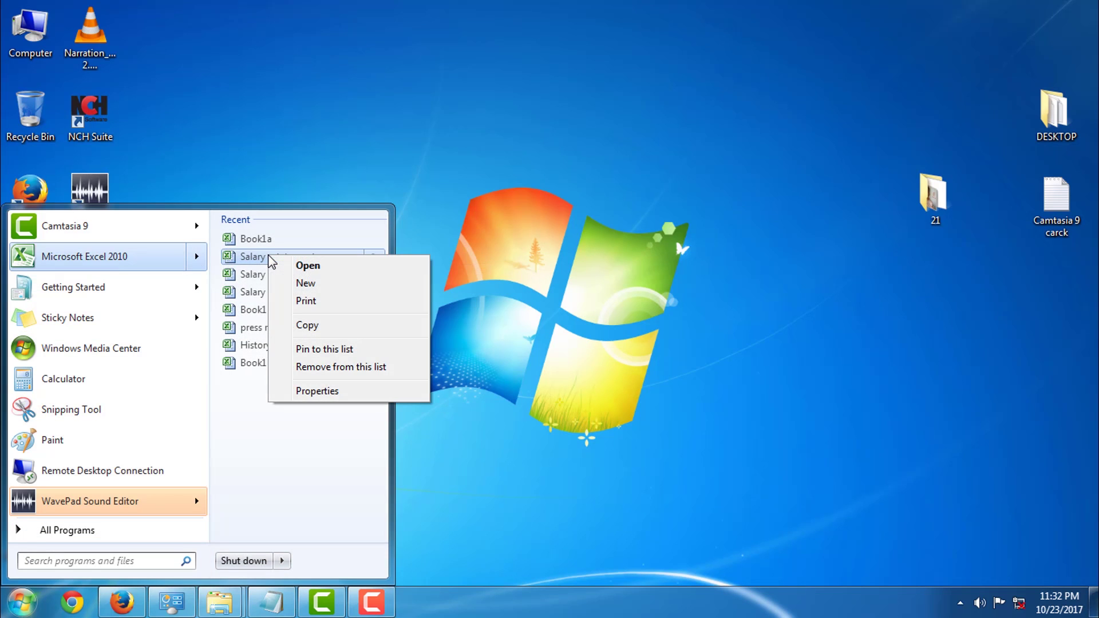
pyautogui.click(259, 256)
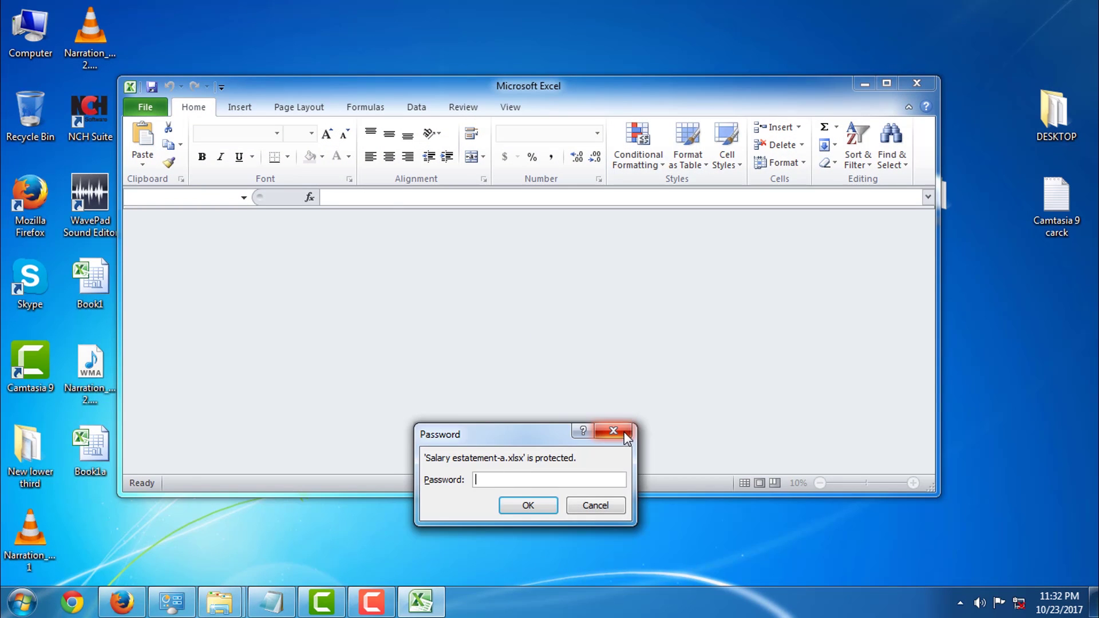
pyautogui.click(613, 430)
pyautogui.click(919, 85)
# Refresh the desktop and bring up the Start menu again
pyautogui.rightClick(450, 129)
pyautogui.click(485, 175)
pyautogui.click(23, 602)
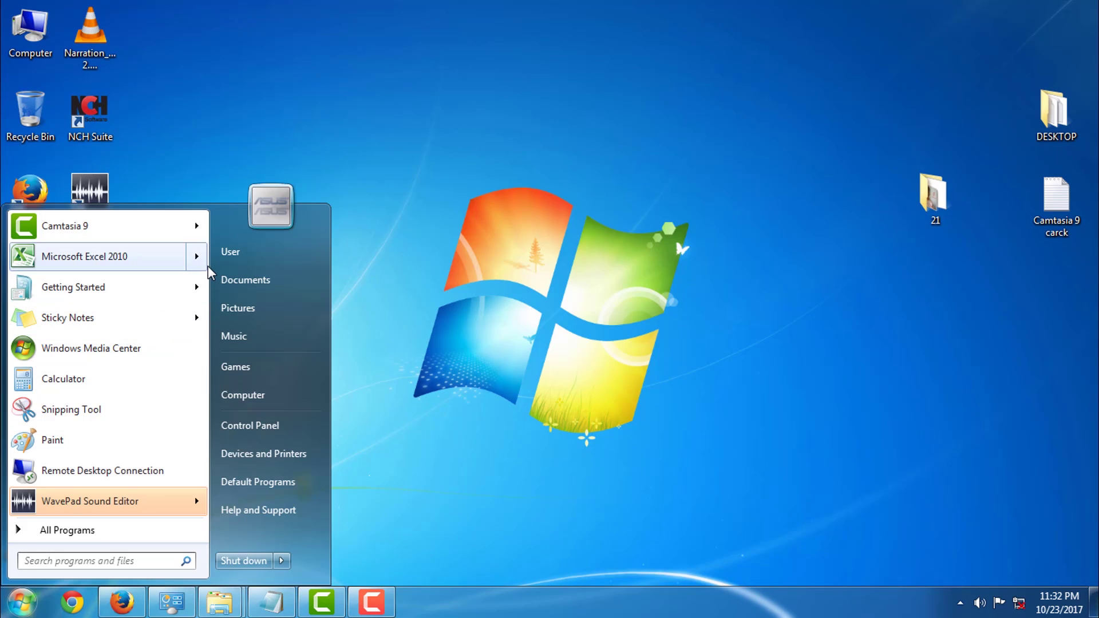
# Open the Properties of Salary estatement-a from Excel's jump list
pyautogui.moveTo(207, 262)
pyautogui.rightClick(253, 241)
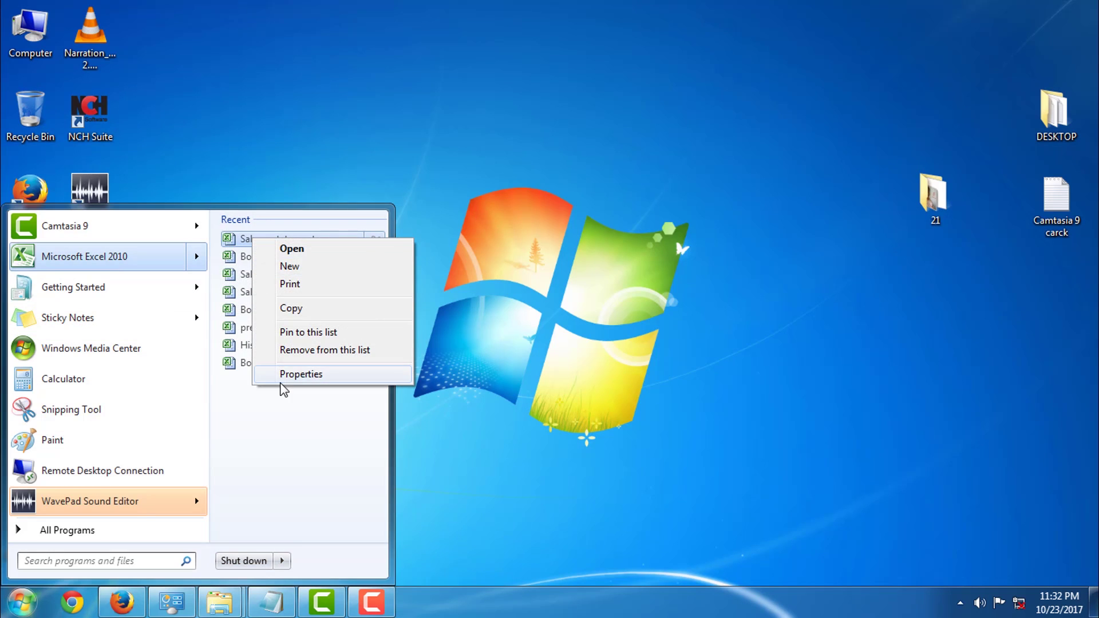
pyautogui.click(289, 375)
pyautogui.moveTo(481, 182); pyautogui.dragTo(481, 53)
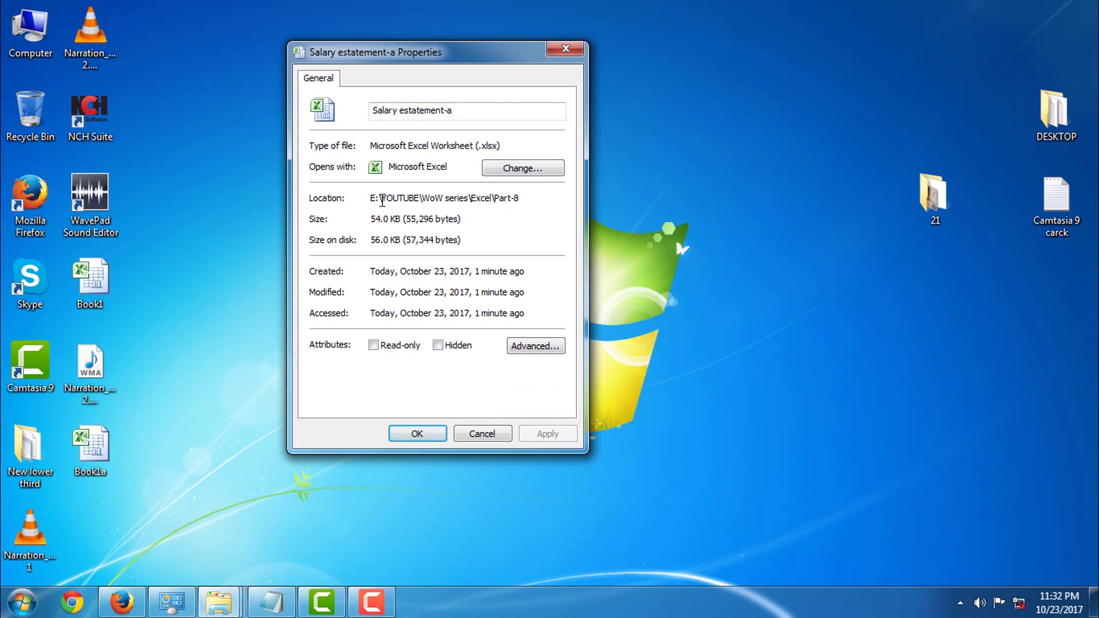
# Copy the \YOUTUBE\WoW series\Excel\Part-8 folder path from the Location field
pyautogui.moveTo(376, 198); pyautogui.dragTo(535, 197)
pyautogui.click(536, 196)
pyautogui.moveTo(372, 198)
pyautogui.mouseDown()
pyautogui.moveTo(537, 196)
pyautogui.moveTo(365, 200)
pyautogui.mouseUp()
pyautogui.click(523, 197)
pyautogui.click(475, 201)
pyautogui.moveTo(532, 198); pyautogui.dragTo(377, 200)
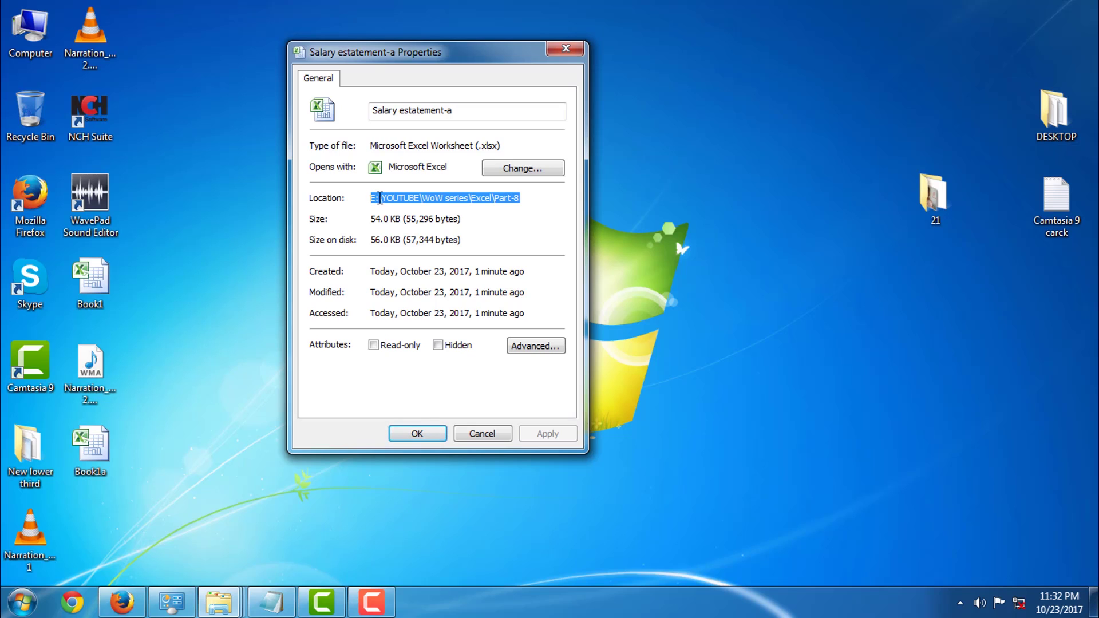
pyautogui.rightClick(379, 199)
pyautogui.click(416, 252)
# Close Properties and navigate Explorer to the copied Part-8 folder path
pyautogui.click(481, 434)
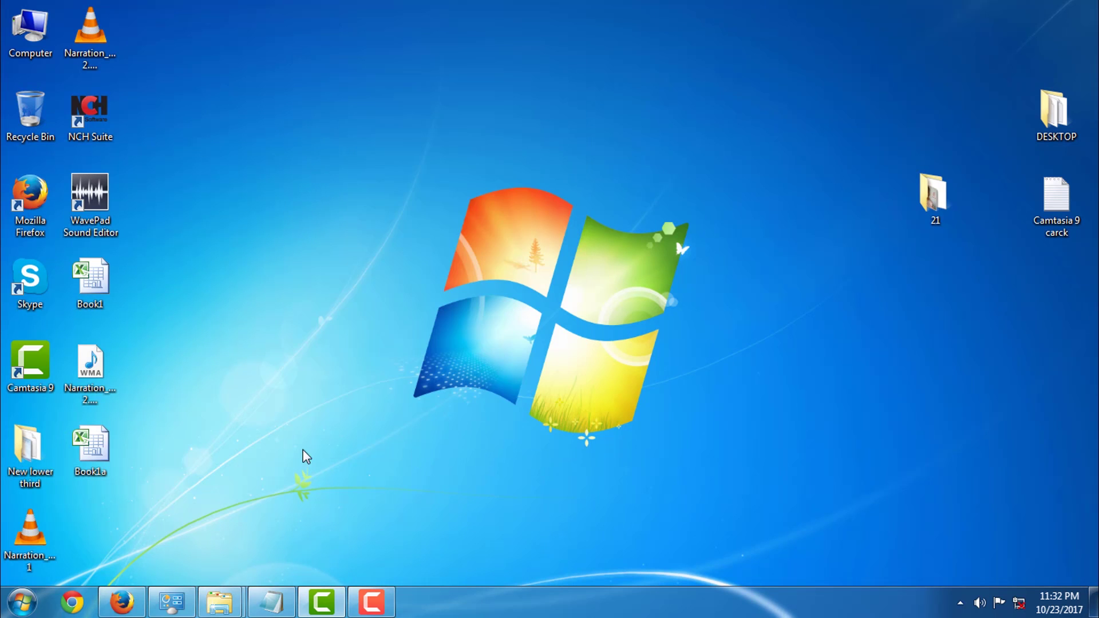
pyautogui.doubleClick(36, 54)
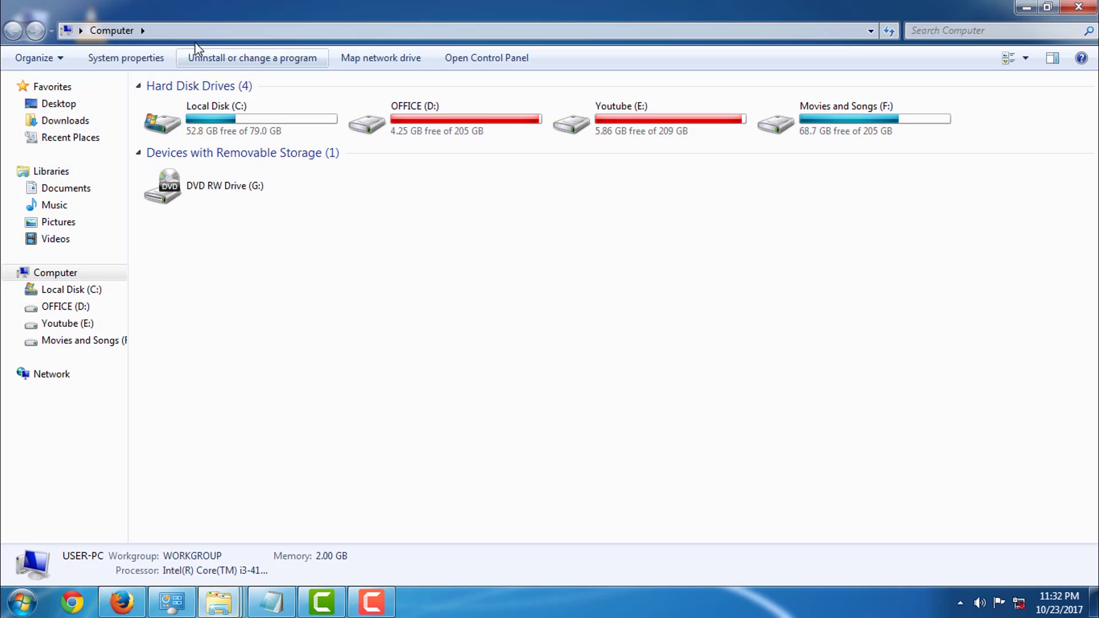
pyautogui.click(160, 27)
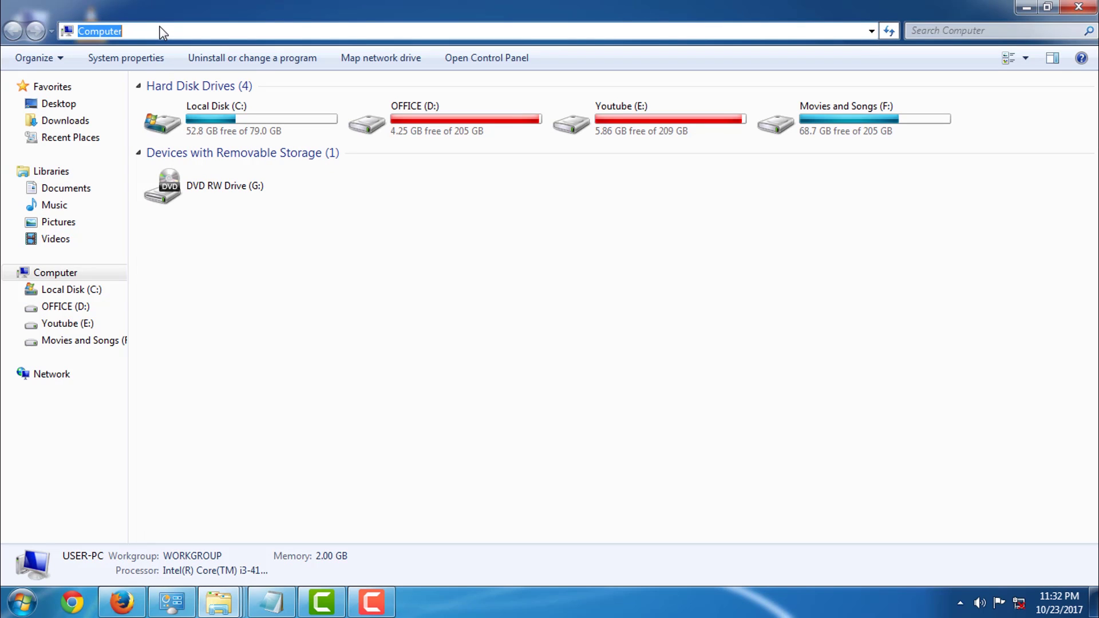
pyautogui.hotkey('ctrl', 'v')
pyautogui.press('Return')
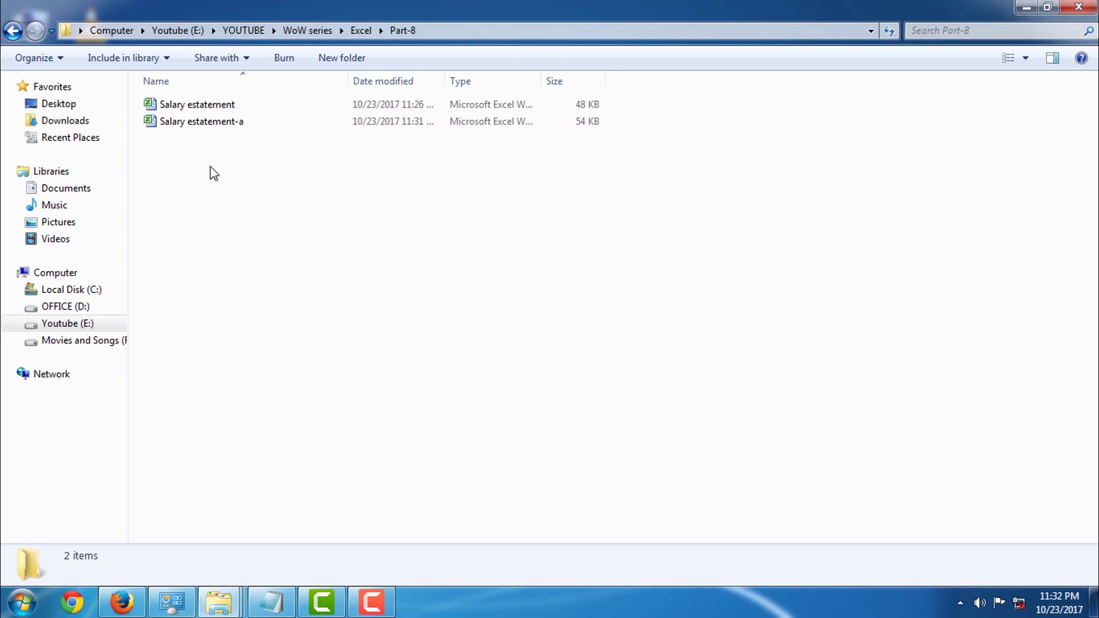
pyautogui.click(221, 122)
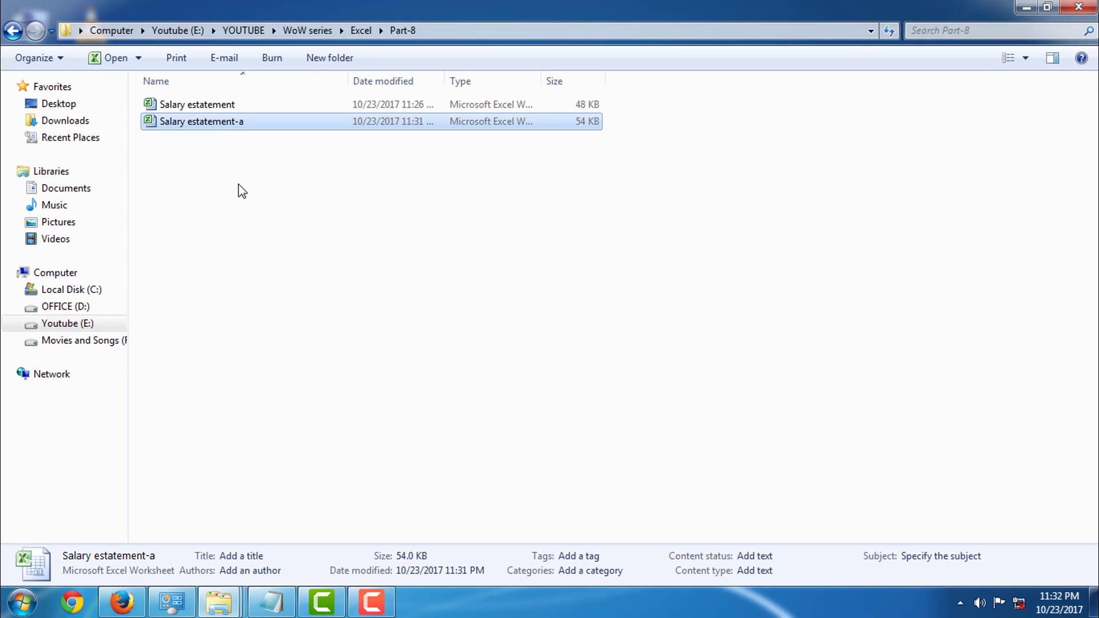
pyautogui.doubleClick(224, 123)
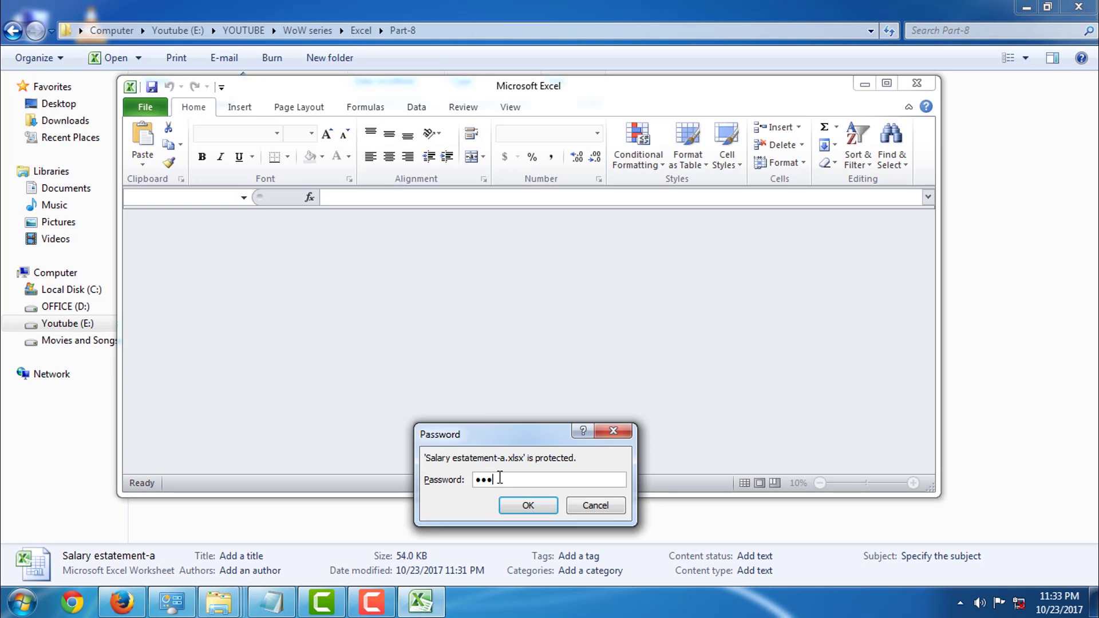
pyautogui.press('Return')
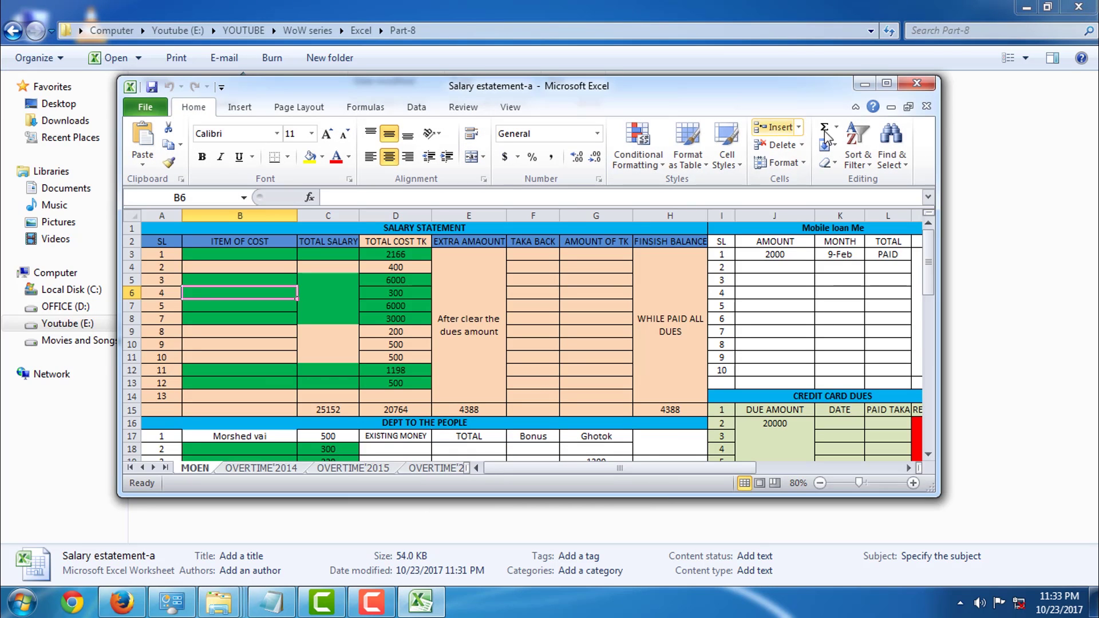
pyautogui.click(887, 83)
pyautogui.scroll(-5, 647, 211)
pyautogui.scroll(5, 602, 208)
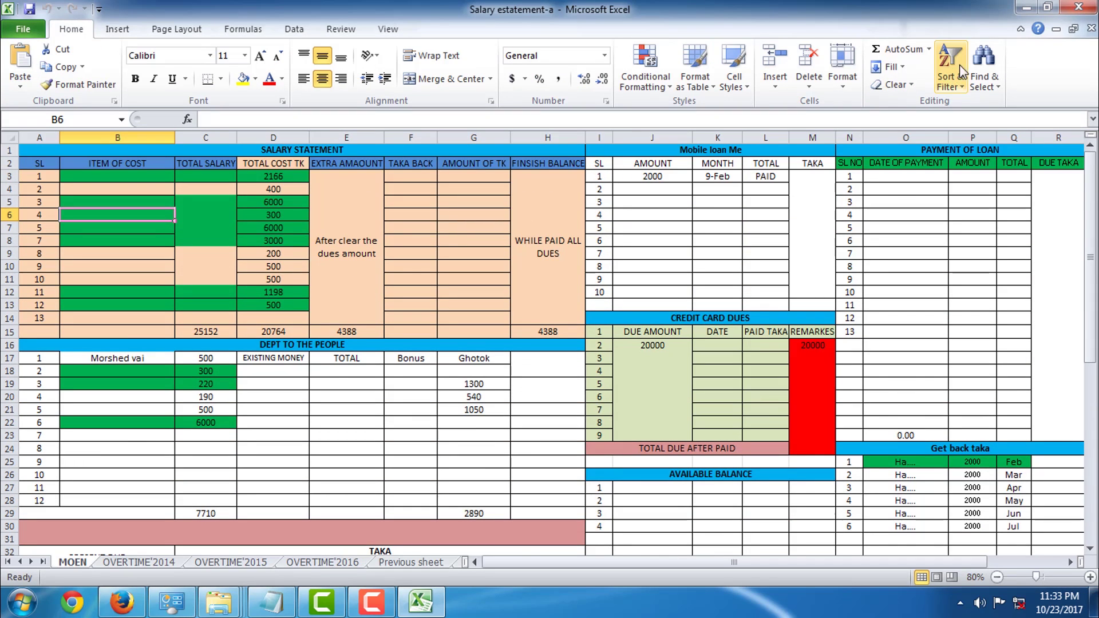
pyautogui.click(1078, 7)
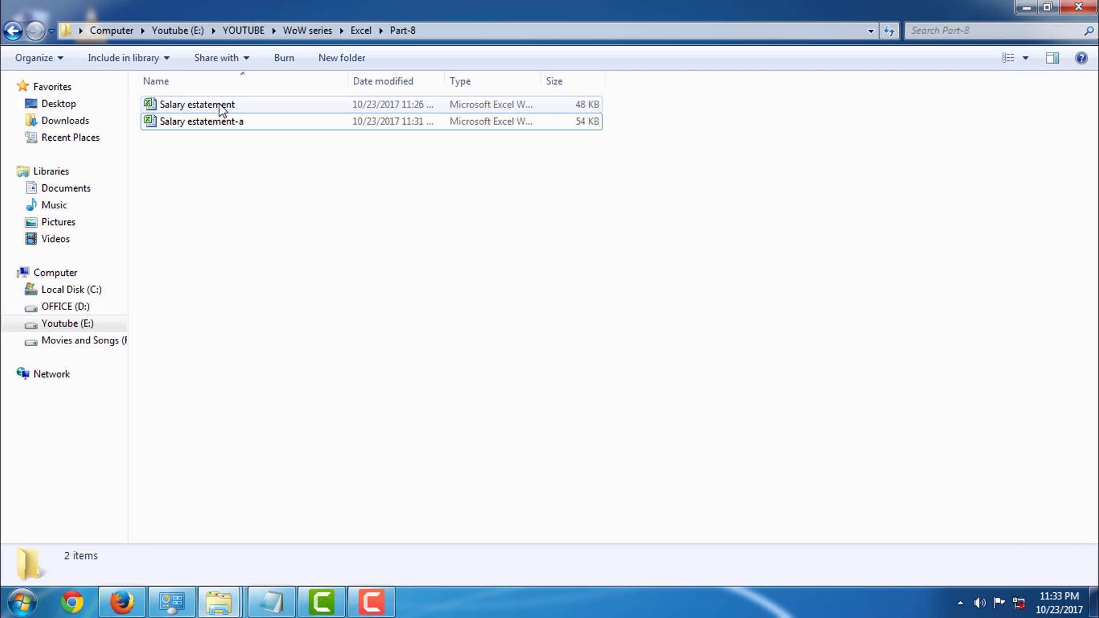
# Open Salary estatement and give a new copy both an open and a modify password, confirmed
pyautogui.doubleClick(221, 105)
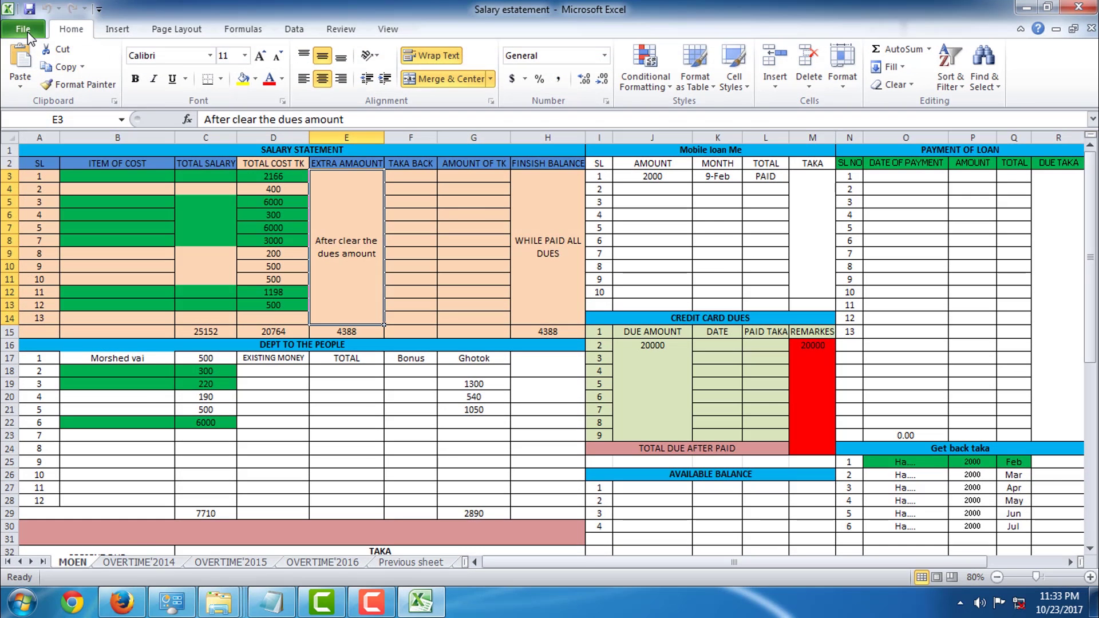
pyautogui.click(26, 29)
pyautogui.click(53, 79)
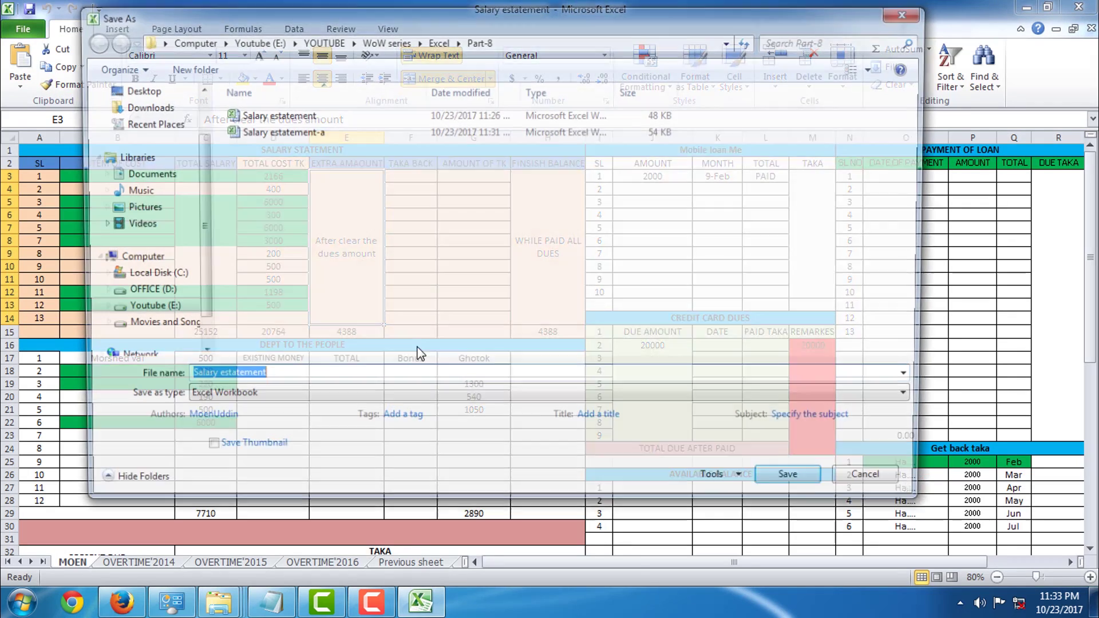
pyautogui.click(724, 486)
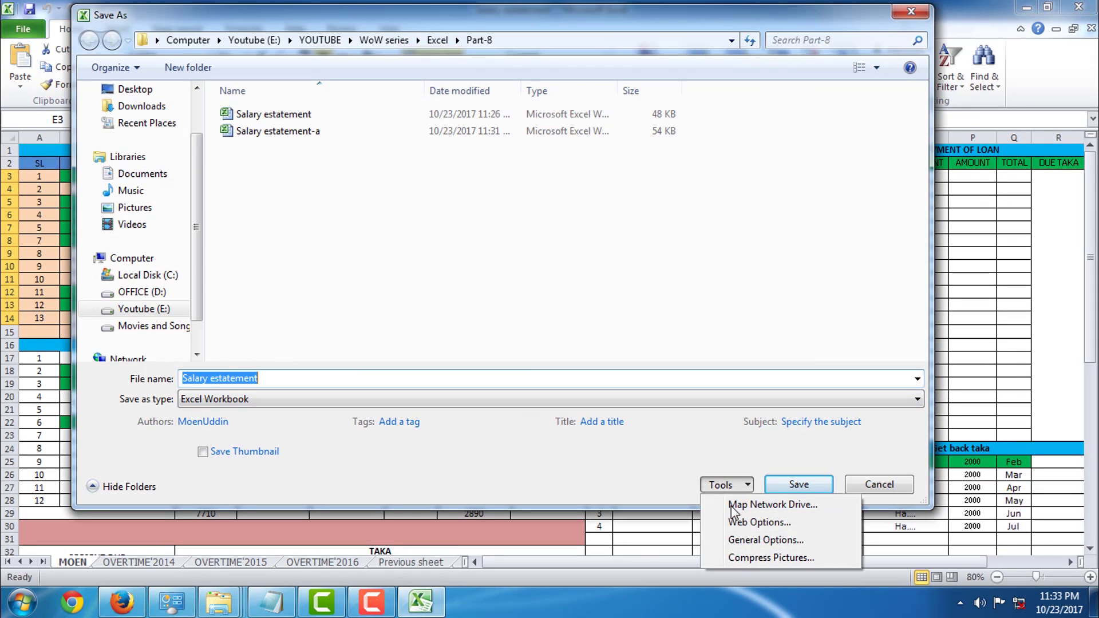
pyautogui.click(753, 541)
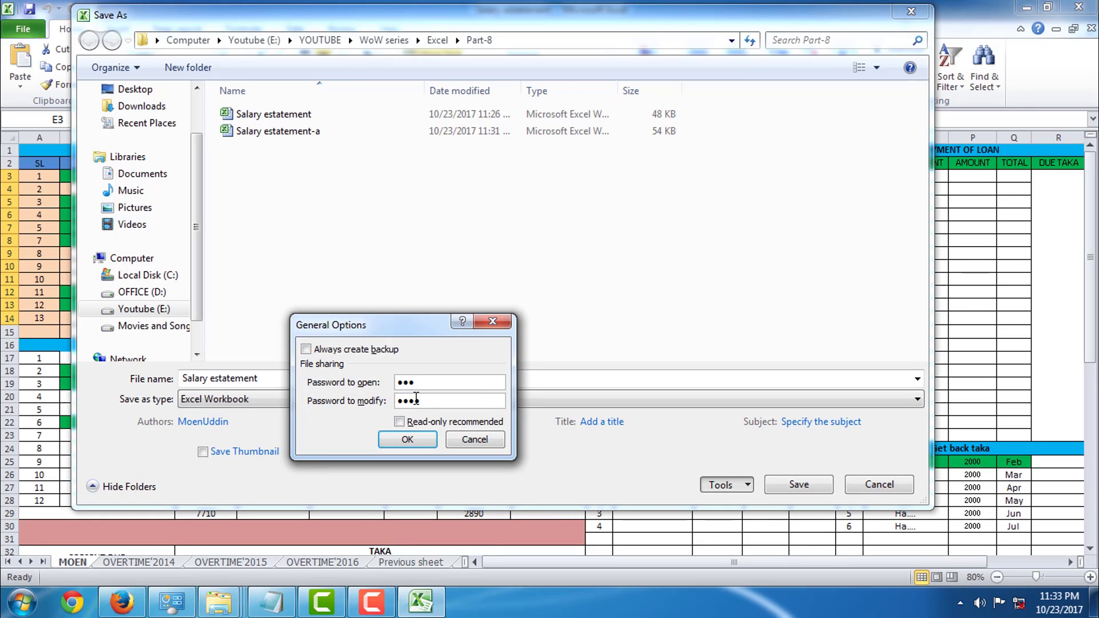
pyautogui.click(407, 441)
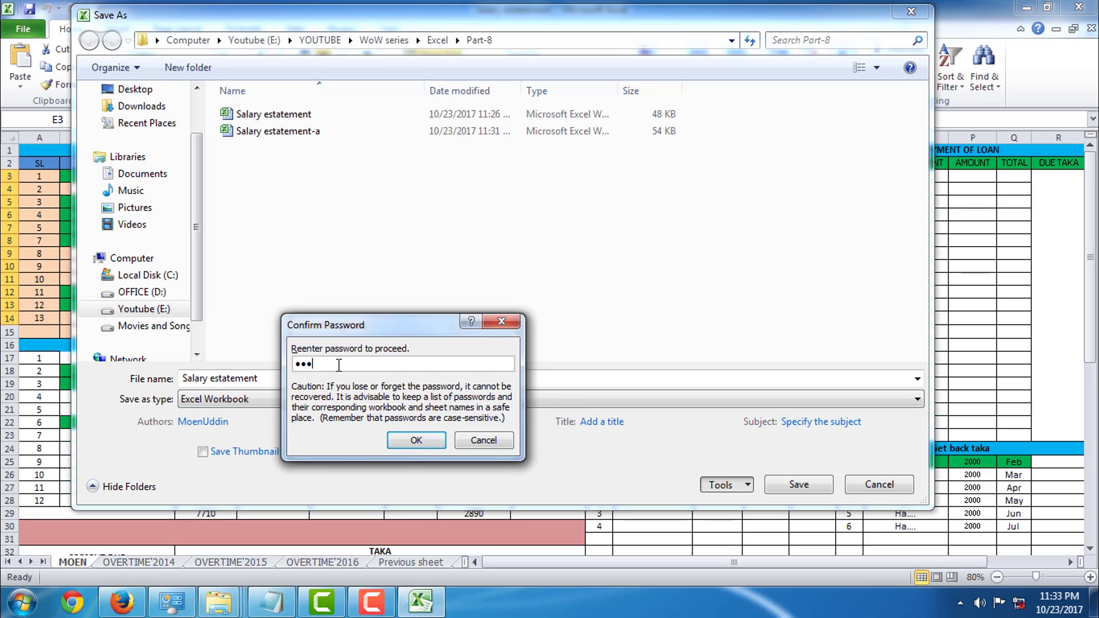
pyautogui.click(407, 442)
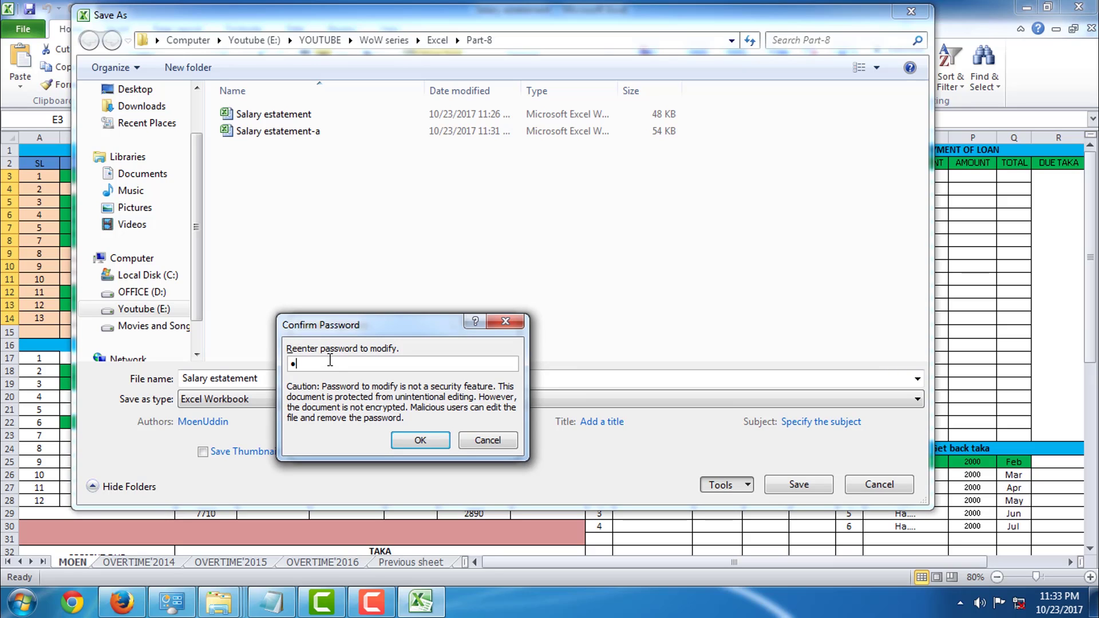
pyautogui.click(417, 441)
pyautogui.click(312, 382)
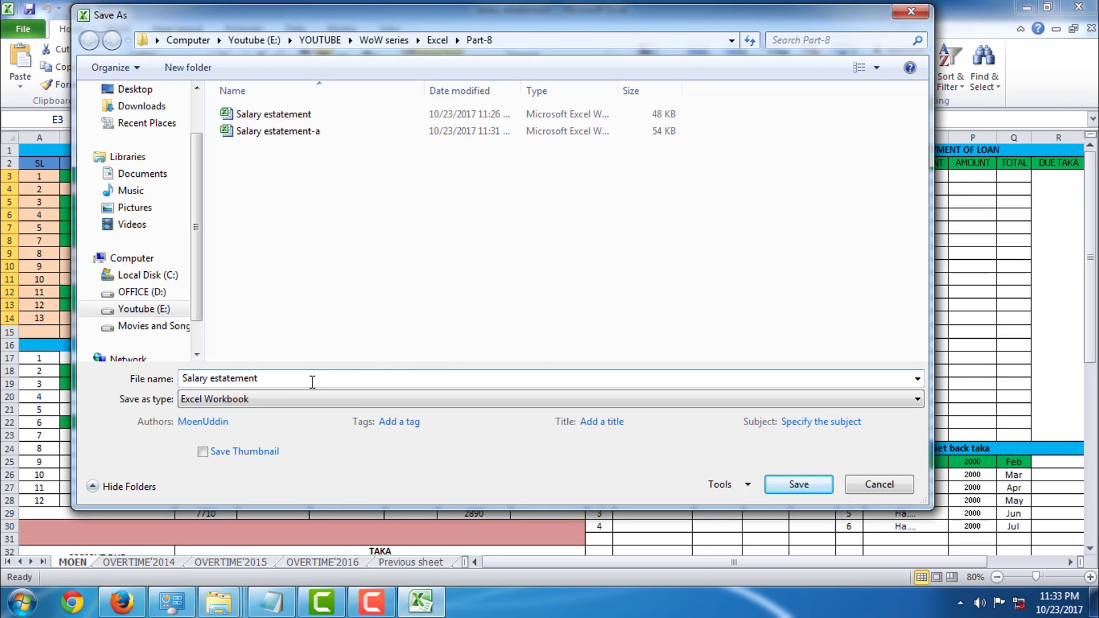
# Save the copy under the name 'Salary estatement-b'
pyautogui.write('-b')
pyautogui.click(801, 484)
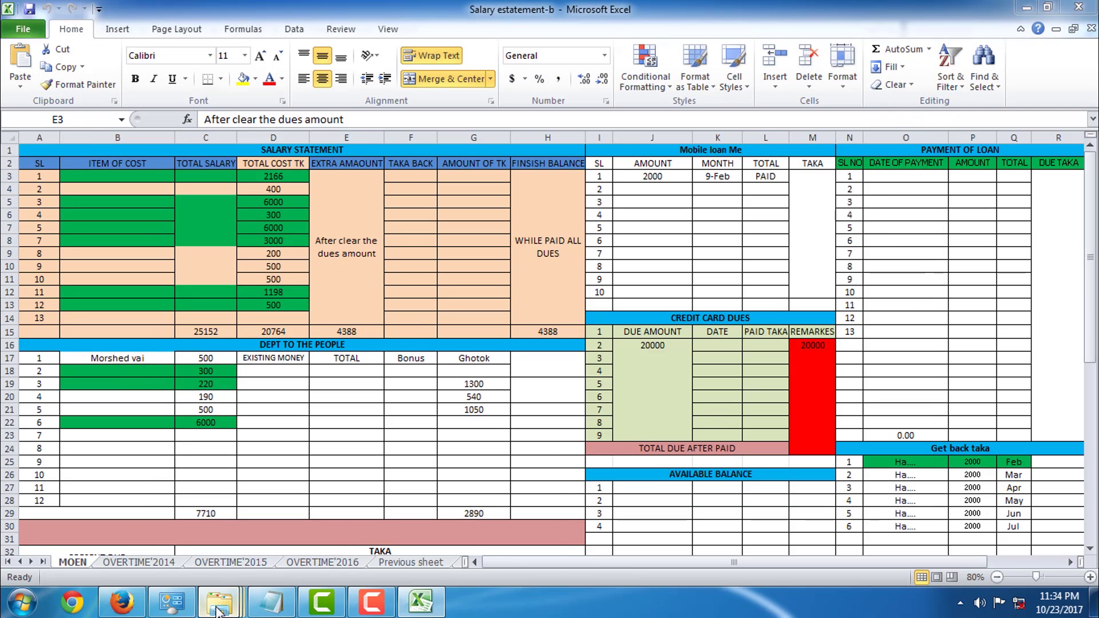
# Switch to the Part-8 folder window and select Salary estatement-b
pyautogui.moveTo(216, 607)
pyautogui.click(417, 534)
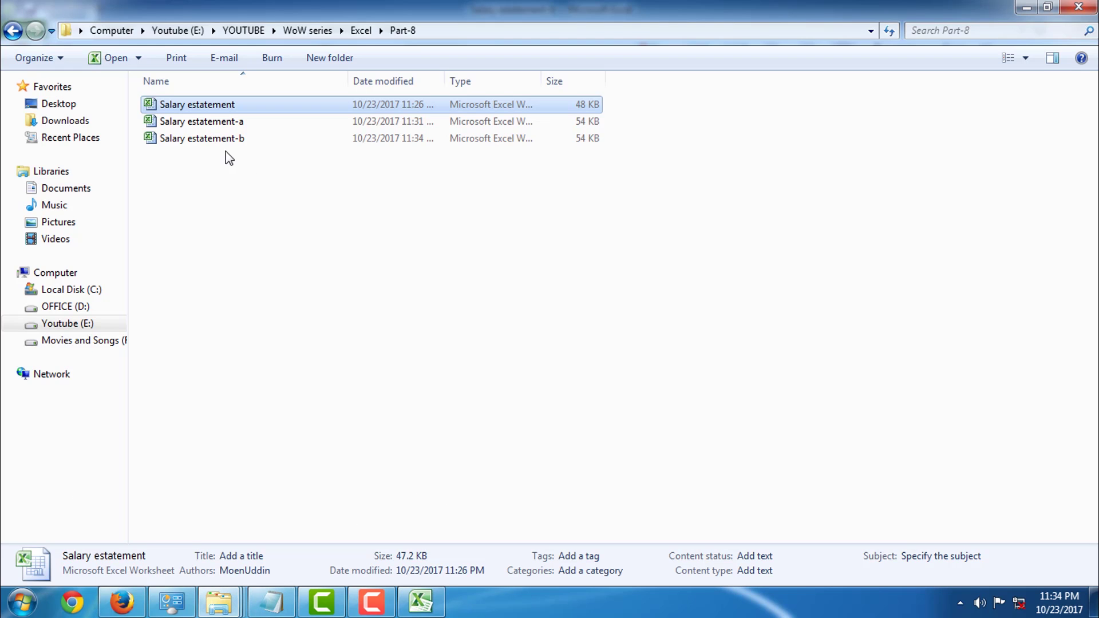
pyautogui.click(210, 142)
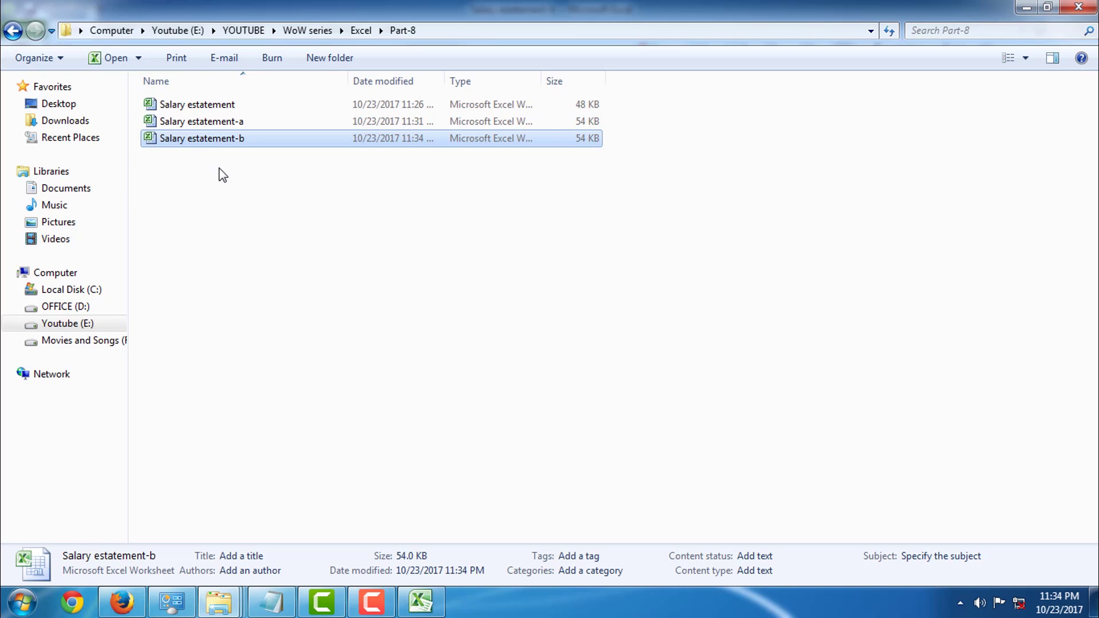
pyautogui.click(372, 602)
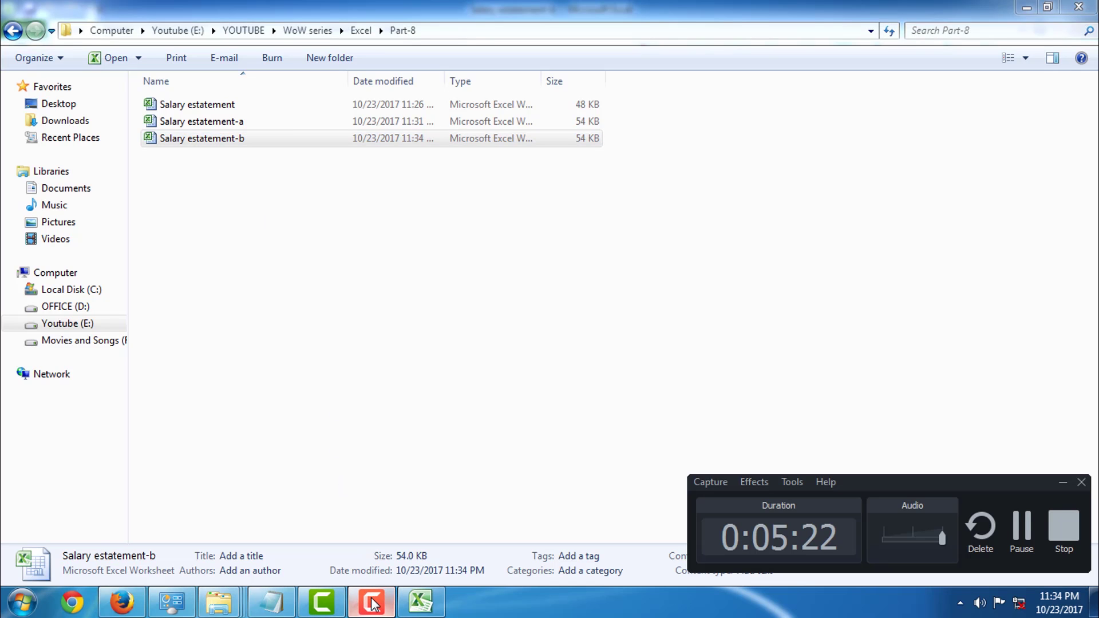
pyautogui.click(372, 602)
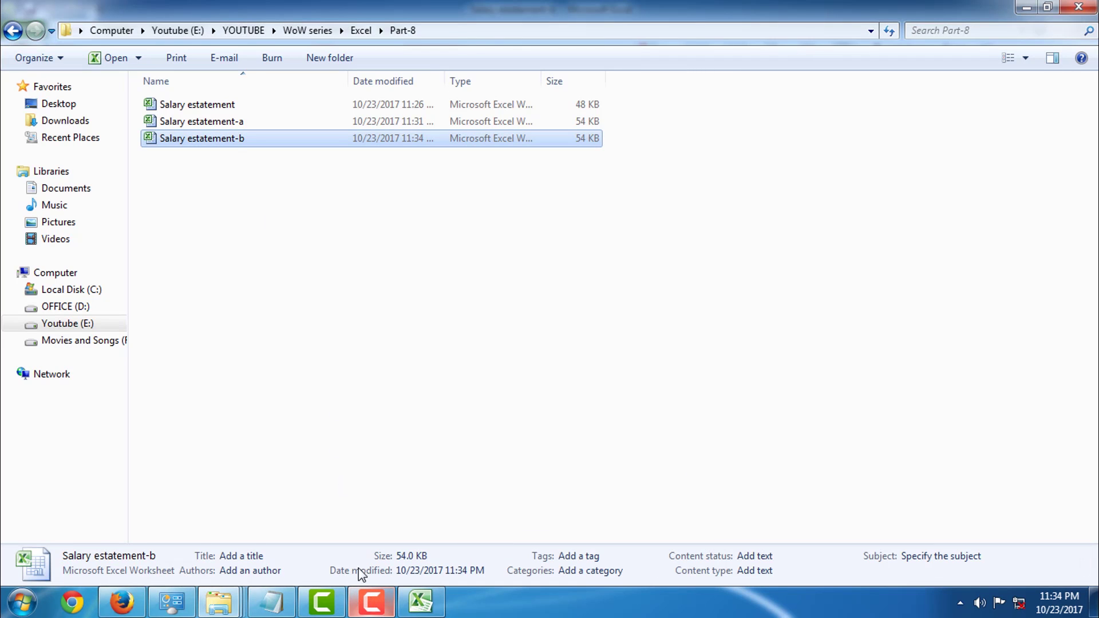
pyautogui.click(235, 156)
# Open Salary estatement-b, supplying its open and write-access passwords
pyautogui.doubleClick(232, 142)
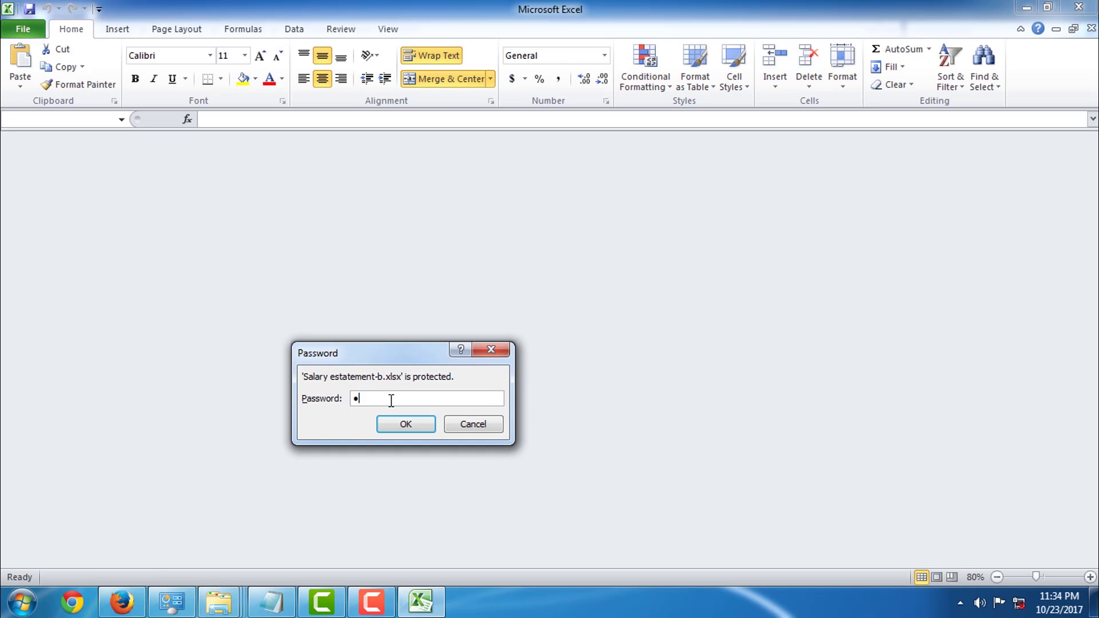
pyautogui.press('Return')
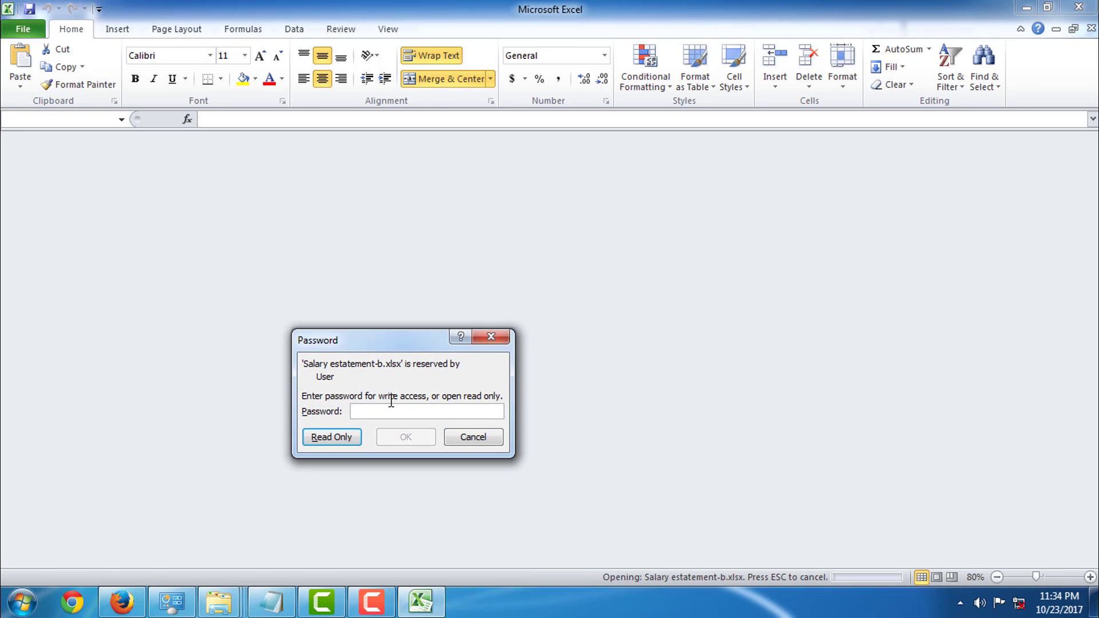
pyautogui.write('1')
pyautogui.press('Return')
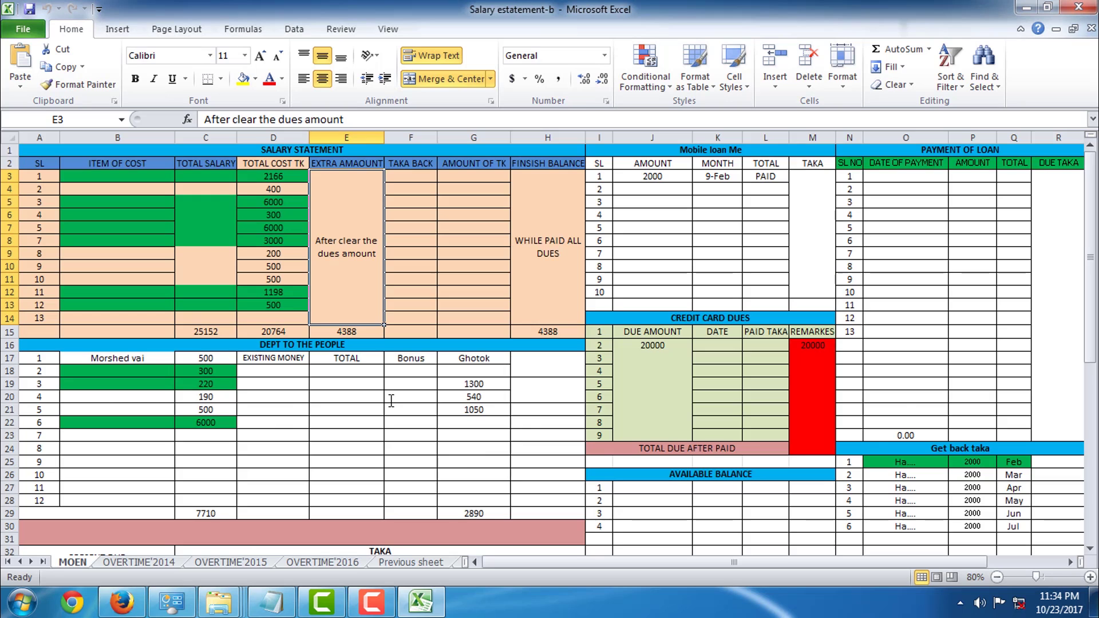
pyautogui.scroll(-4, 345, 322)
pyautogui.scroll(4, 345, 322)
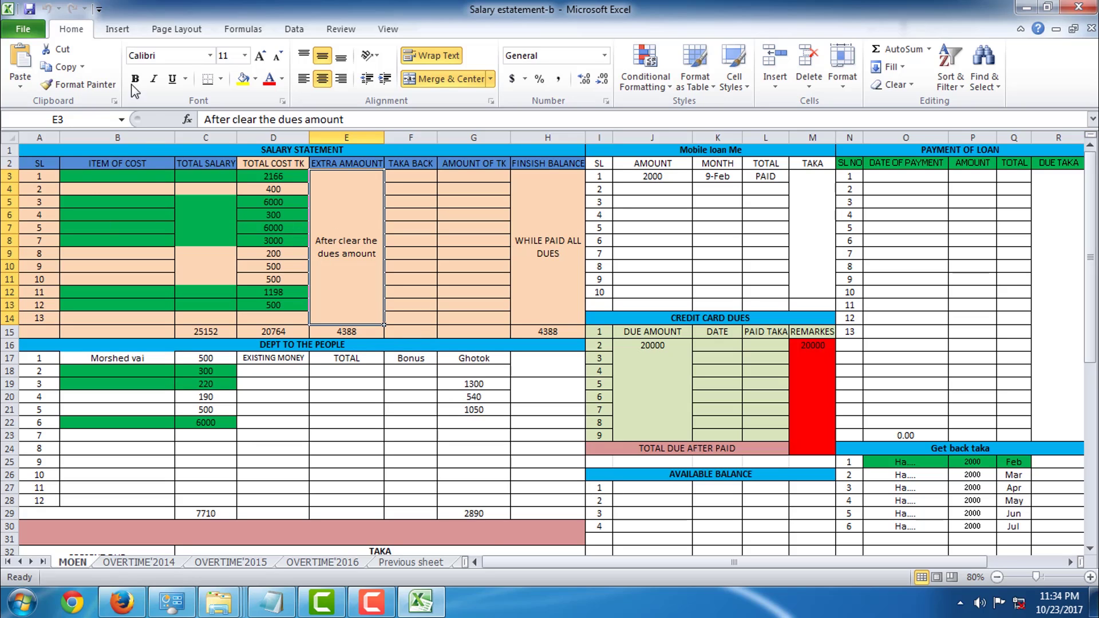
# Bring up the General Options password settings in Save As for Salary estatement-b
pyautogui.click(29, 8)
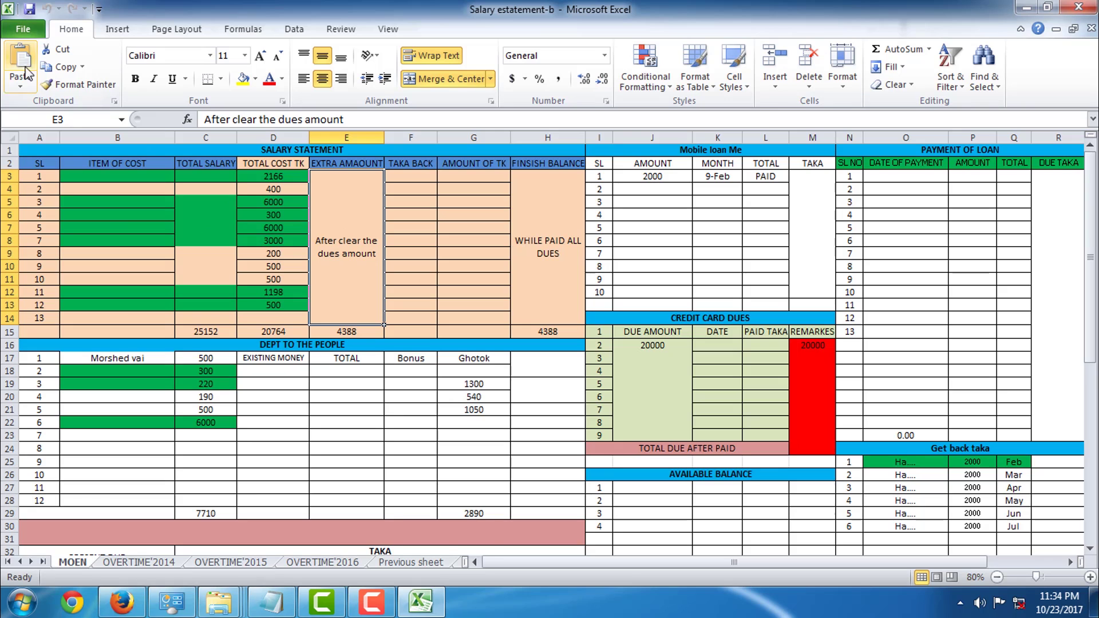
pyautogui.click(23, 33)
pyautogui.click(46, 77)
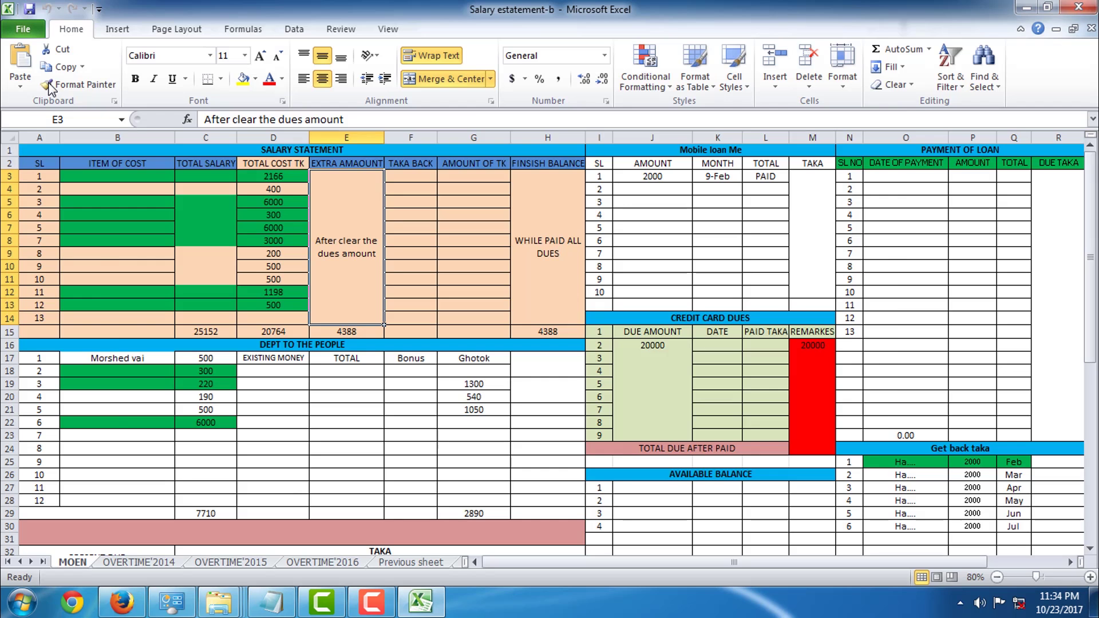
pyautogui.click(747, 484)
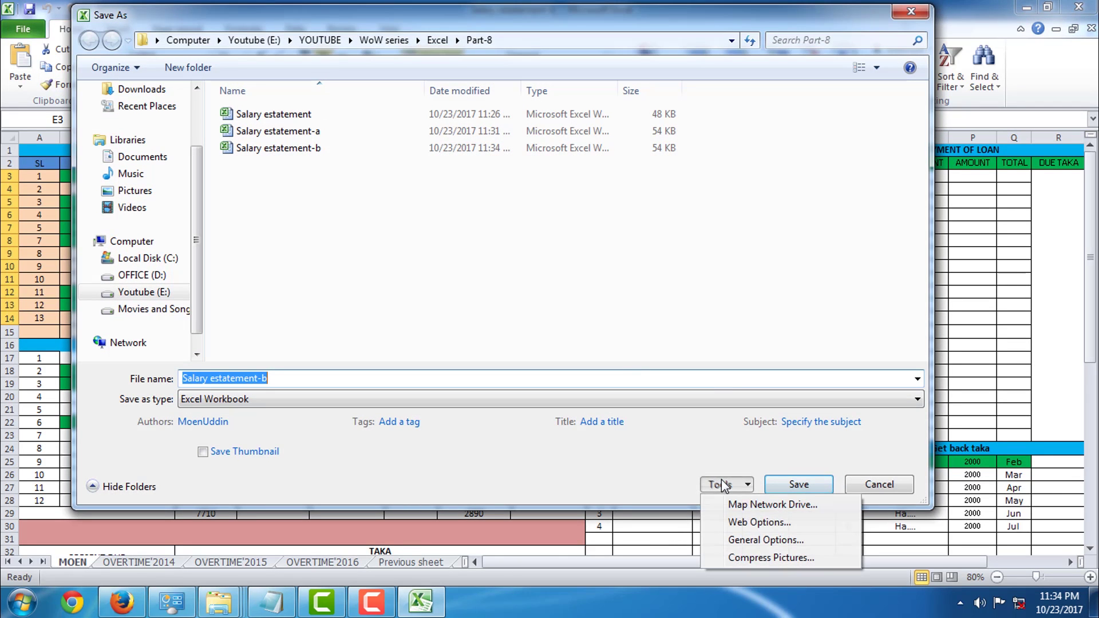
pyautogui.click(756, 540)
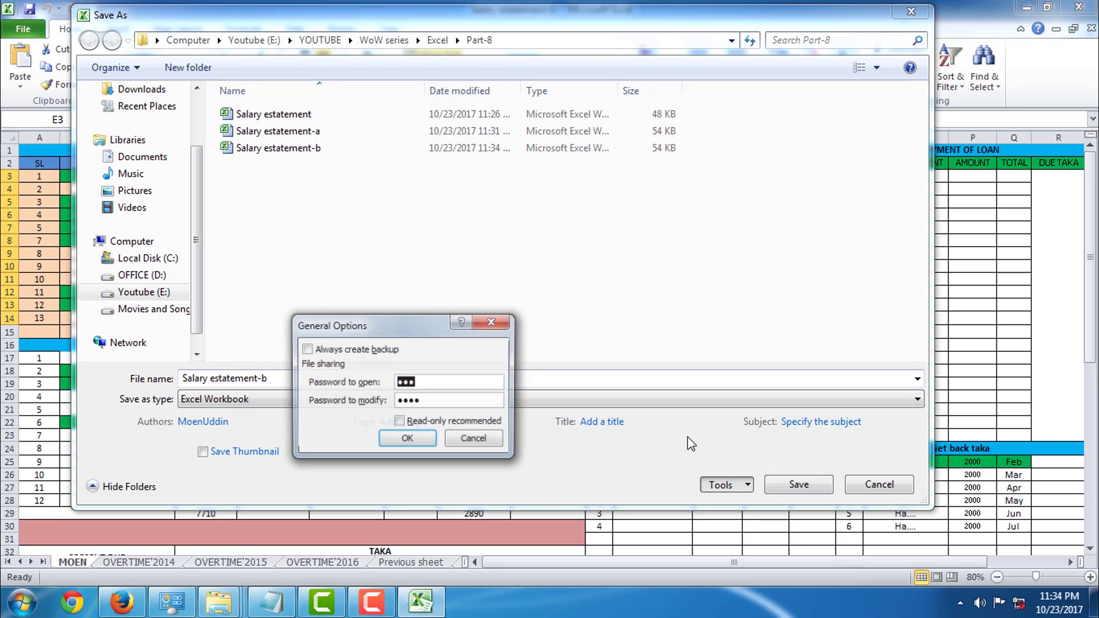
# Clear both the open and modify passwords and replace the existing Salary estatement-b
pyautogui.moveTo(404, 378); pyautogui.dragTo(411, 379)
pyautogui.doubleClick(455, 381)
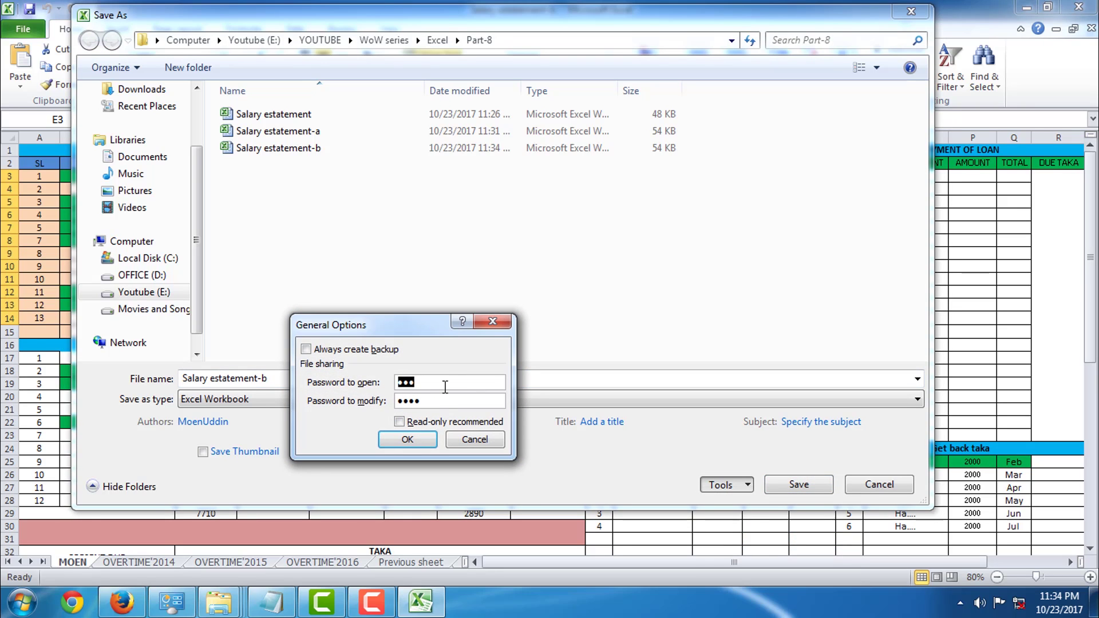
pyautogui.press('BackSpace')
pyautogui.doubleClick(438, 404)
pyautogui.press('BackSpace')
pyautogui.click(407, 439)
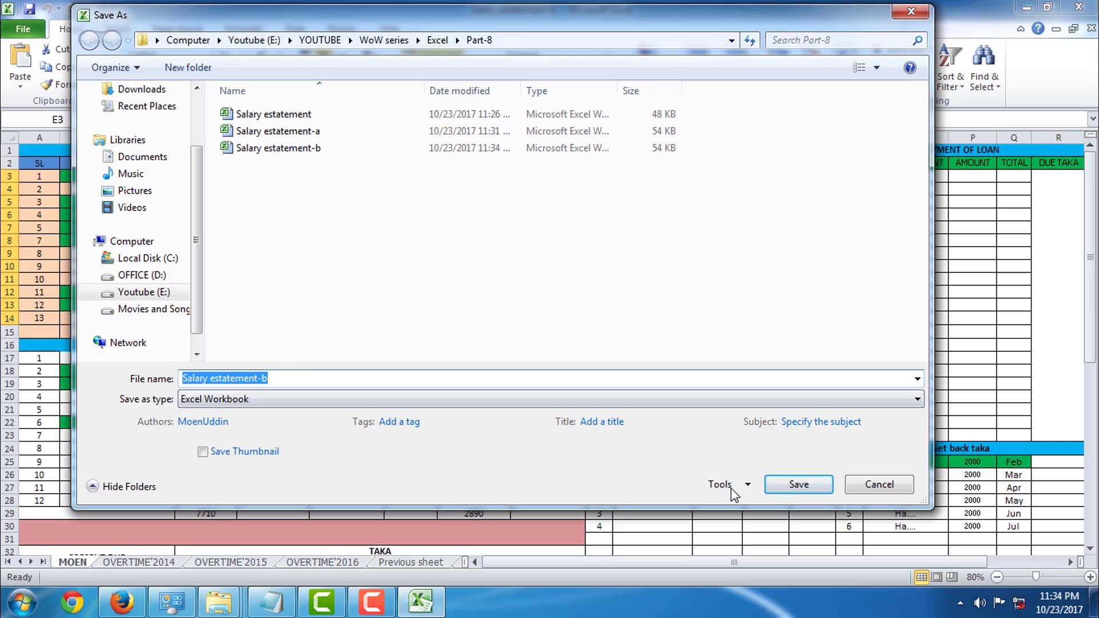
pyautogui.click(797, 486)
pyautogui.click(590, 307)
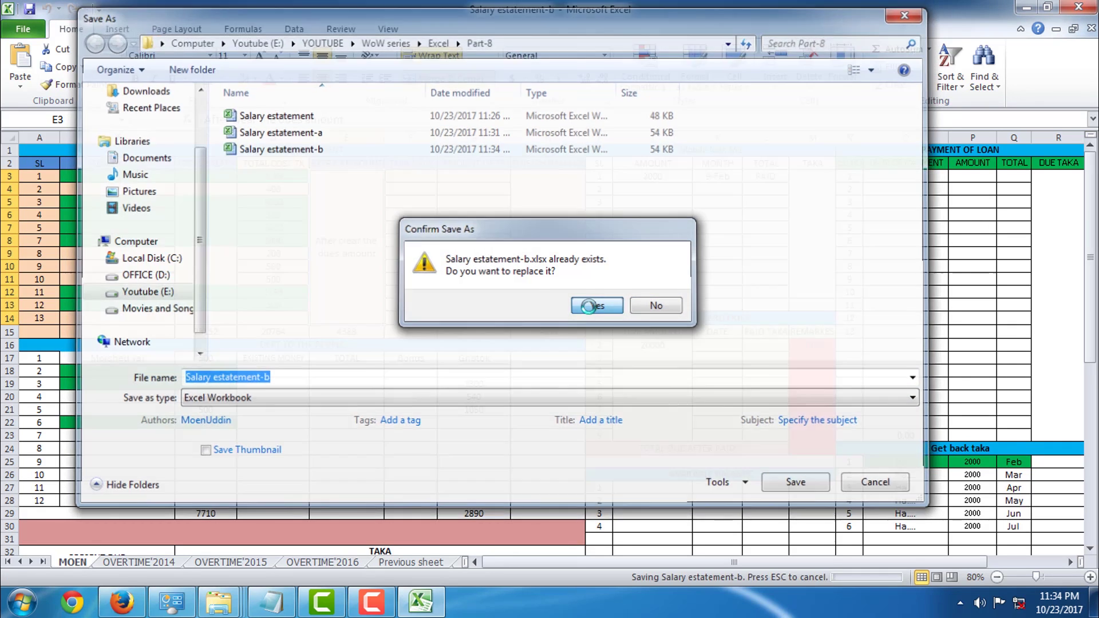
pyautogui.click(1078, 7)
pyautogui.click(224, 140)
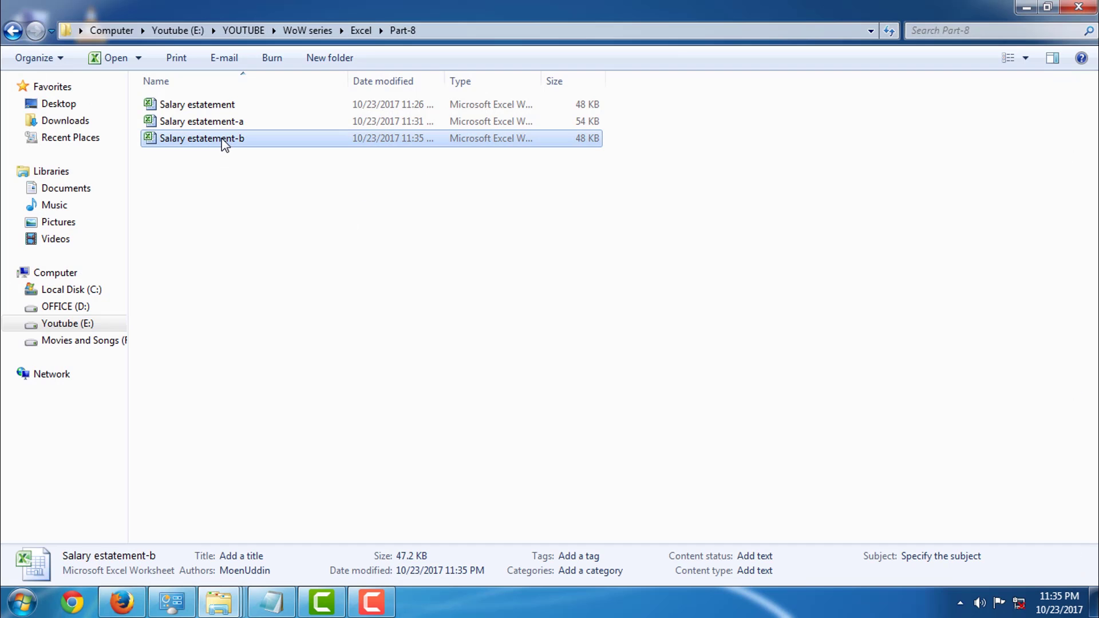
pyautogui.click(229, 179)
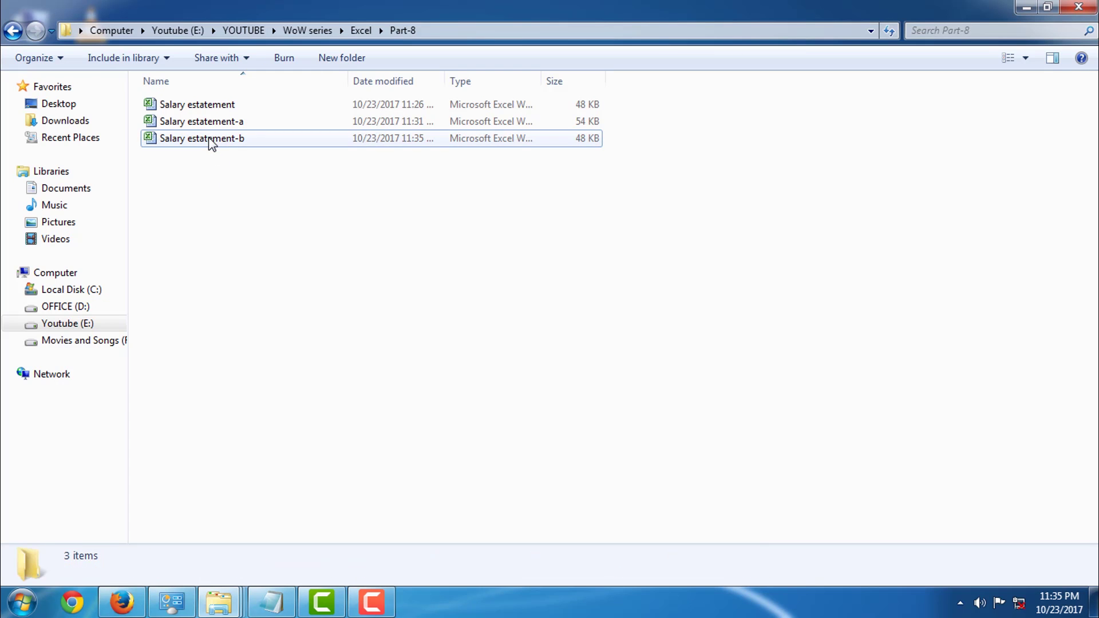
pyautogui.doubleClick(208, 138)
pyautogui.scroll(-4, 339, 347)
pyautogui.scroll(4, 355, 307)
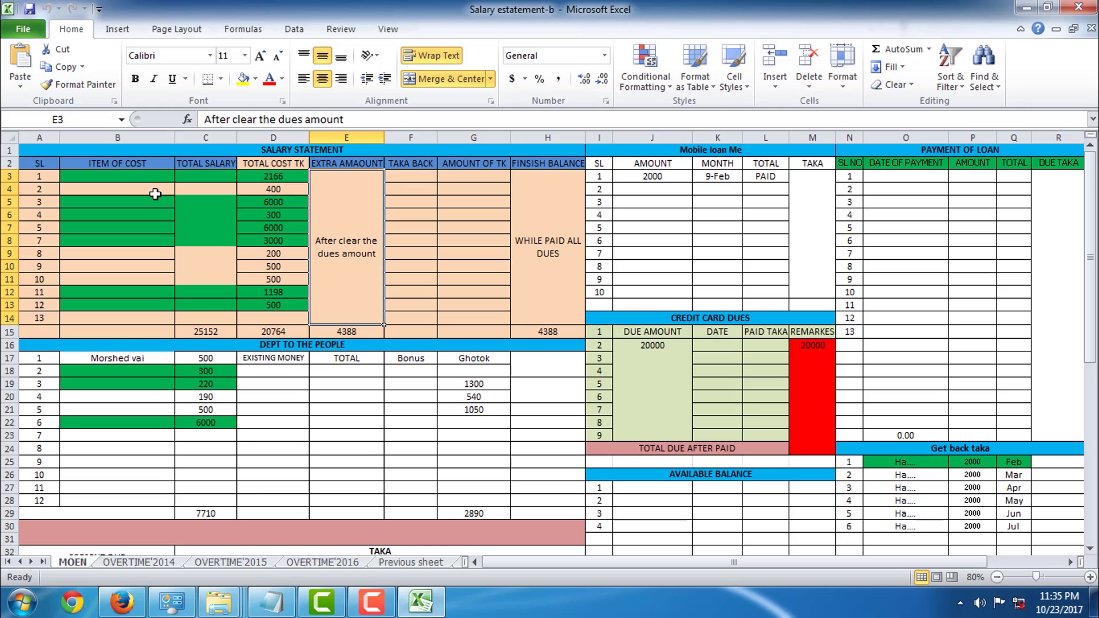
pyautogui.click(371, 601)
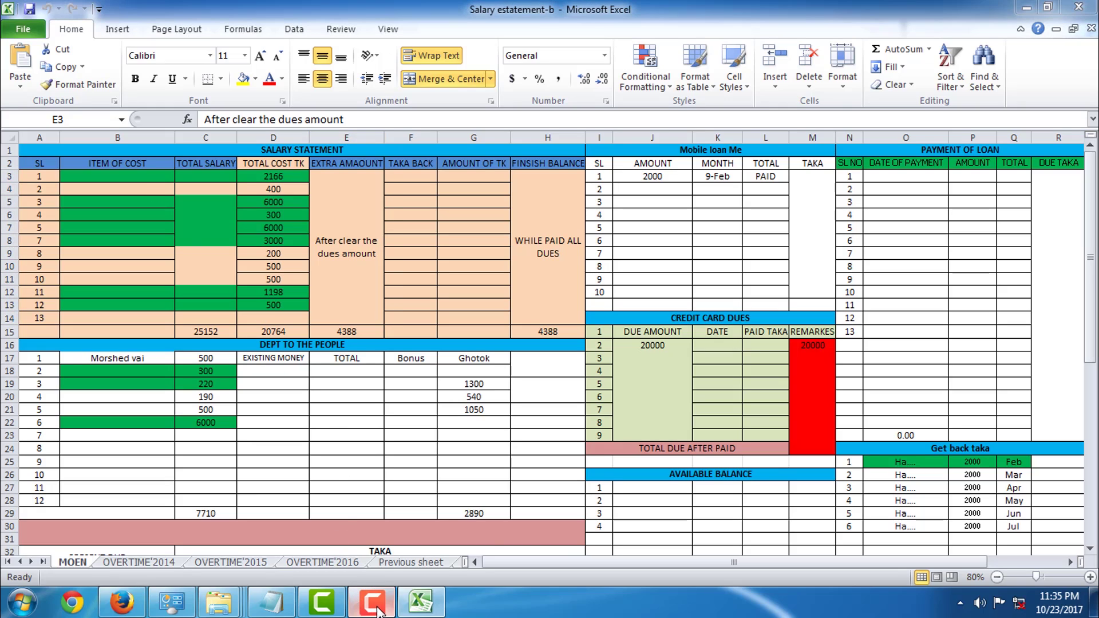